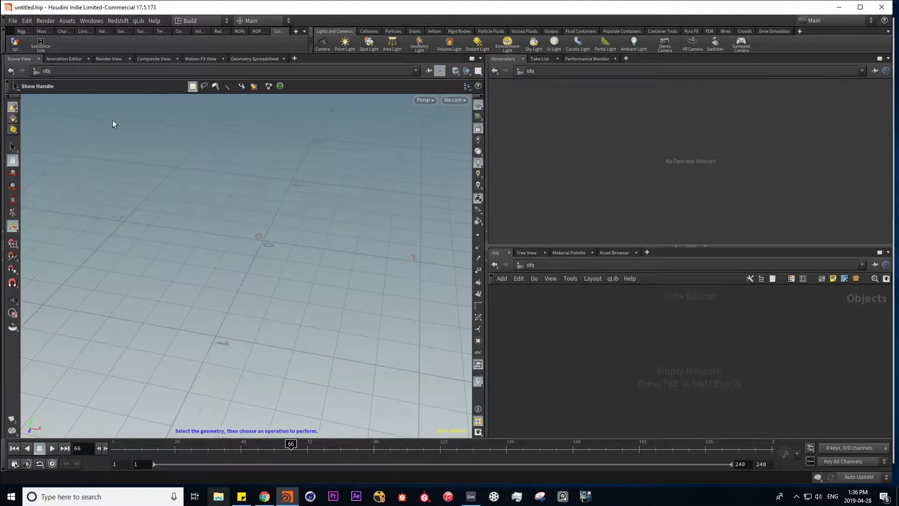
- Create a torus geometry object in the empty obj network
{"action": "key", "text": "Tab"}
{"action": "type", "text": "tor"}
{"action": "key", "text": "Return"}
{"action": "left_click", "coordinate": [589, 336]}
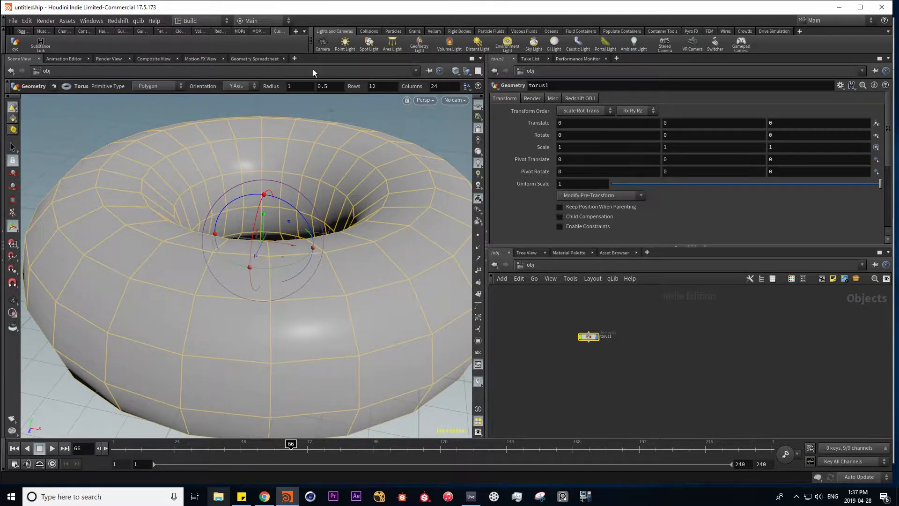
- Add two cameras from the current viewport view and pull the second one, cam2, back so it frames the whole torus
{"action": "left_click", "coordinate": [323, 44], "text": "ctrl"}
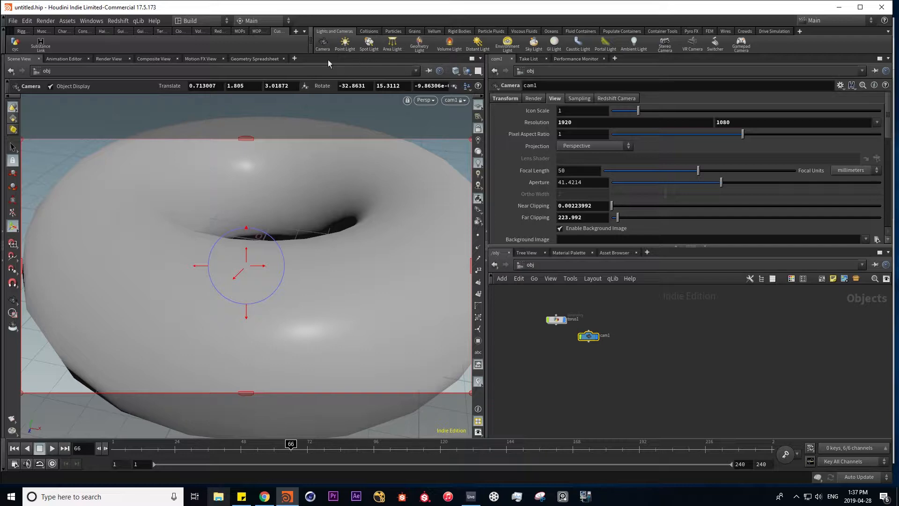
{"action": "left_click", "coordinate": [323, 44], "text": "ctrl"}
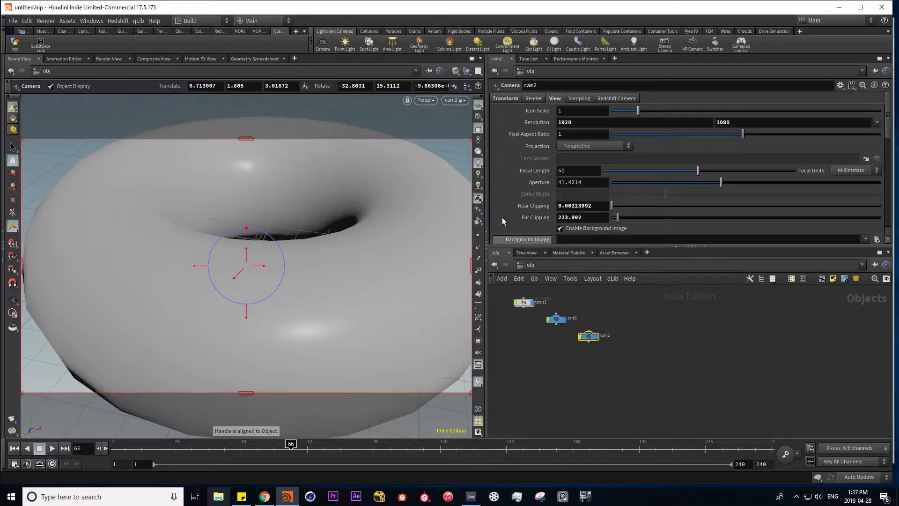
{"action": "right_click_drag", "start_coordinate": [314, 305], "coordinate": [232, 289], "text": "alt"}
{"action": "left_click_drag", "start_coordinate": [233, 289], "coordinate": [281, 332], "text": "alt"}
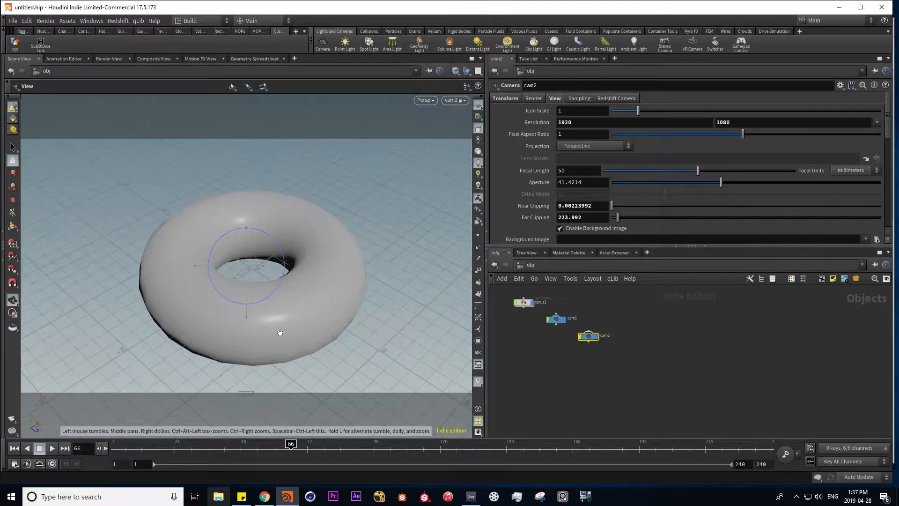
{"action": "key", "text": "Return"}
- Combine cam1 and cam2 in a Switcher and look through it with Switch Camera set to 1
{"action": "left_click_drag", "start_coordinate": [541, 365], "coordinate": [602, 323]}
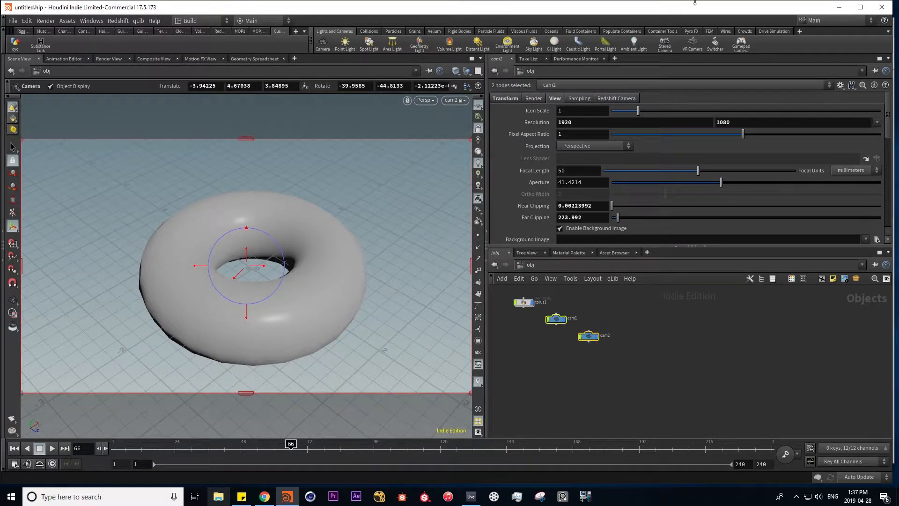
{"action": "left_click", "coordinate": [714, 46]}
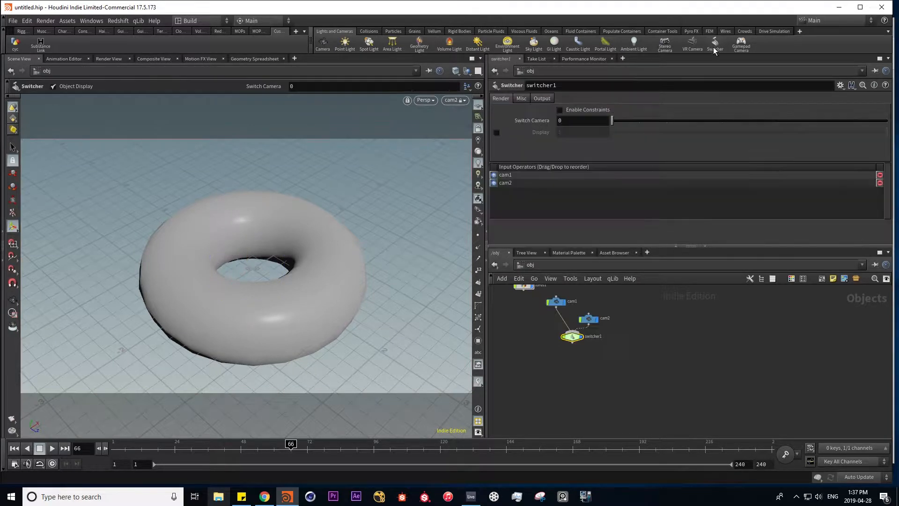
{"action": "left_click", "coordinate": [454, 99]}
{"action": "left_click", "coordinate": [476, 164]}
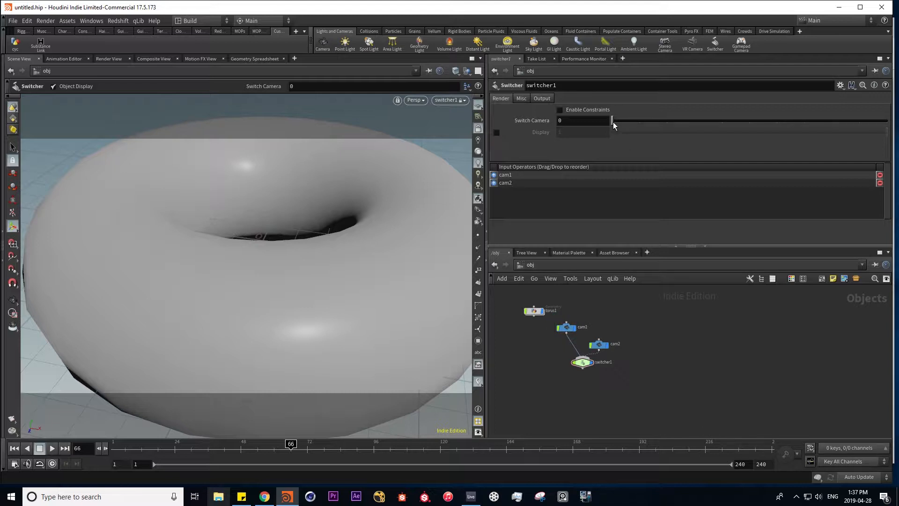
{"action": "mouse_move", "coordinate": [626, 123]}
{"action": "left_mouse_down"}
{"action": "mouse_move", "coordinate": [614, 120]}
{"action": "mouse_move", "coordinate": [634, 120]}
{"action": "mouse_move", "coordinate": [617, 121]}
{"action": "mouse_move", "coordinate": [627, 119]}
{"action": "left_mouse_up"}
{"action": "left_click_drag", "start_coordinate": [613, 122], "coordinate": [631, 123]}
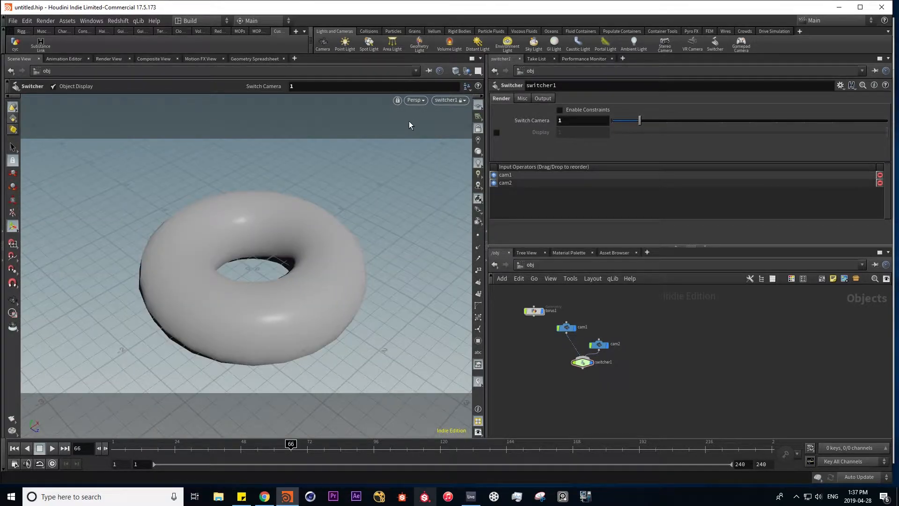
- Bring up the particle tools and delete the torus object from the scene
{"action": "left_click", "coordinate": [369, 31]}
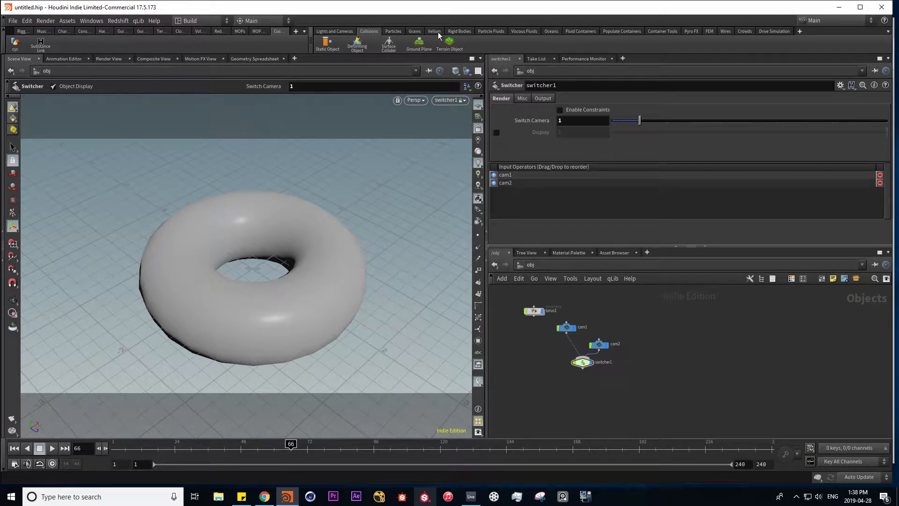
{"action": "left_click", "coordinate": [394, 31]}
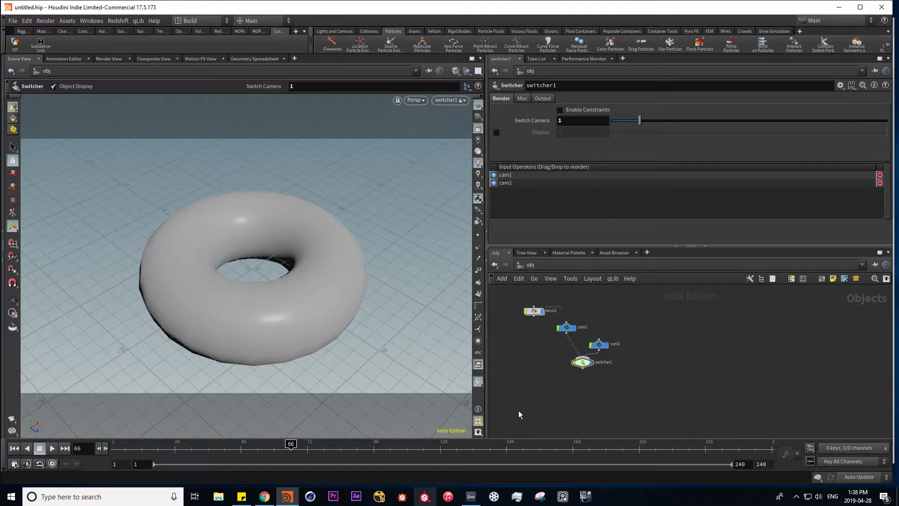
{"action": "left_click", "coordinate": [539, 309]}
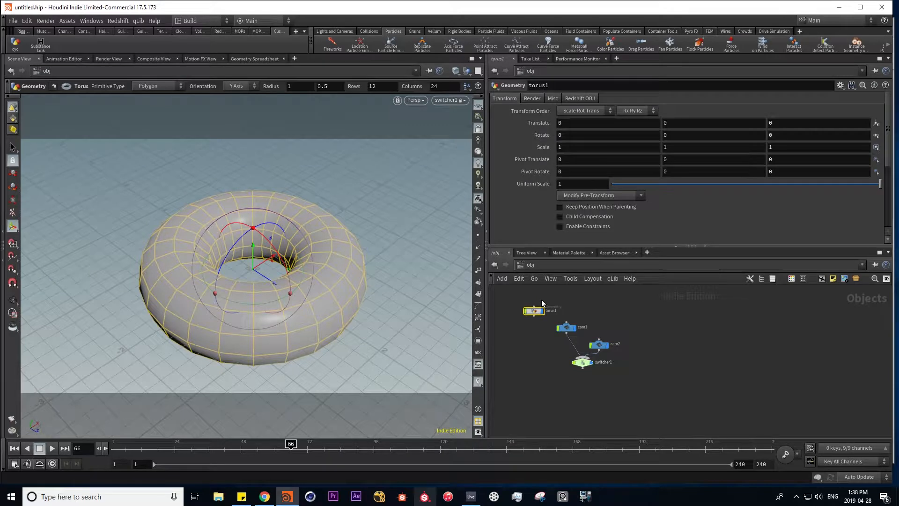
{"action": "key", "text": "Delete"}
- Add a Fireworks particle emitter at the world origin
{"action": "left_click", "coordinate": [340, 44]}
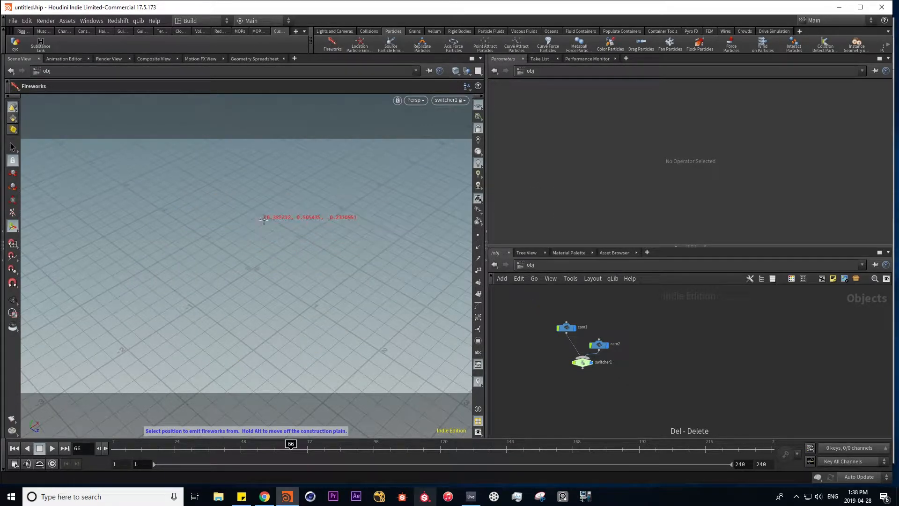
{"action": "key", "text": "Escape"}
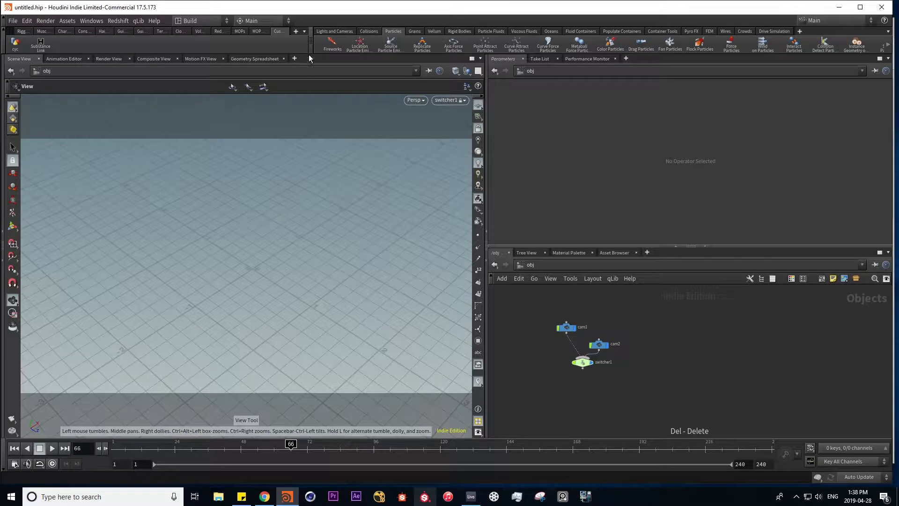
{"action": "left_click", "coordinate": [334, 45]}
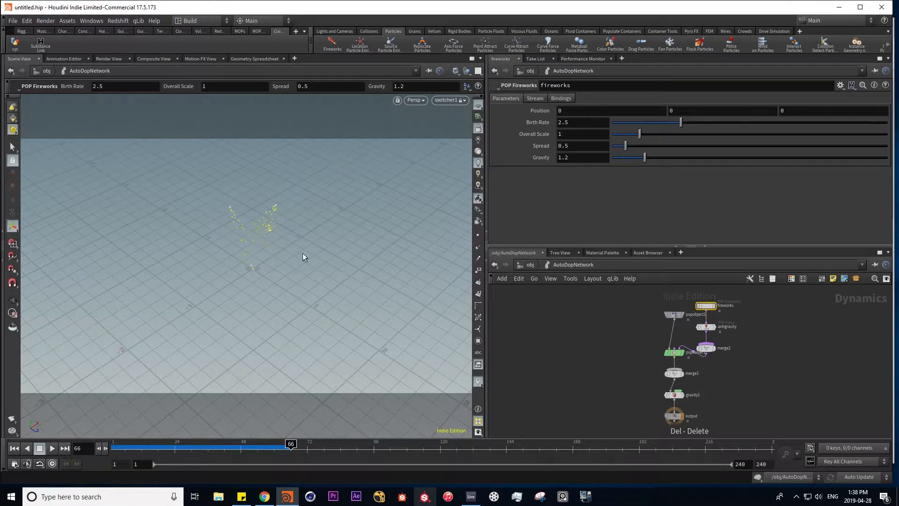
{"action": "key", "text": "Escape"}
{"action": "left_click_drag", "start_coordinate": [270, 313], "coordinate": [307, 271]}
{"action": "key", "text": "Return"}
- Look through cam2 and reframe it around the fireworks particles
{"action": "left_click", "coordinate": [453, 100]}
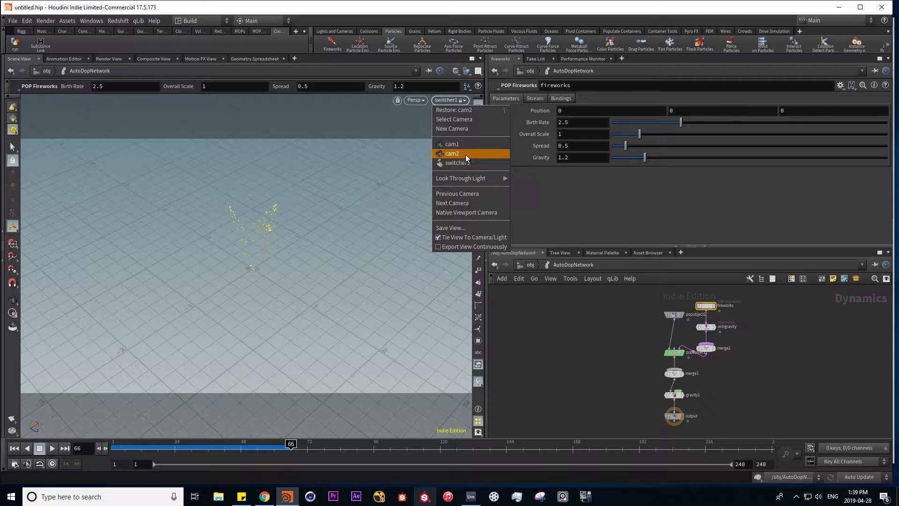
{"action": "left_click", "coordinate": [460, 154]}
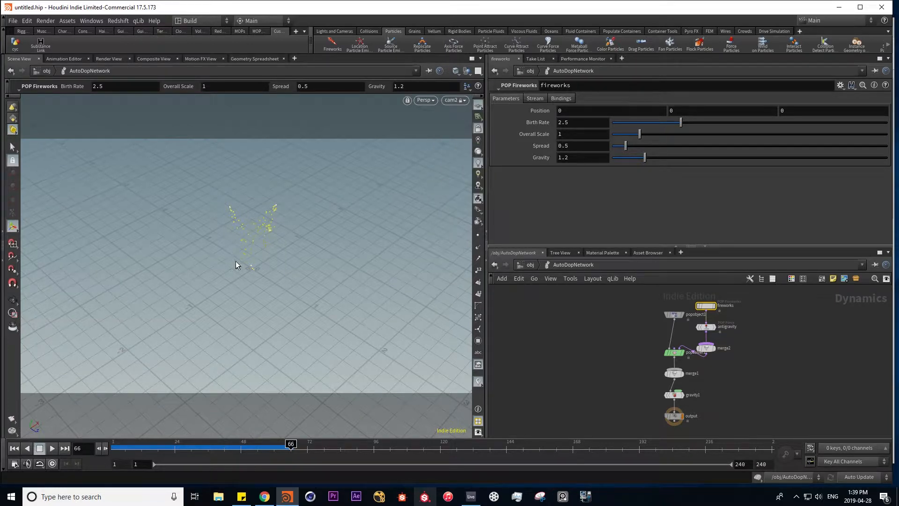
{"action": "left_click_drag", "start_coordinate": [236, 262], "coordinate": [261, 253], "text": "alt"}
{"action": "middle_click_drag", "start_coordinate": [245, 262], "coordinate": [289, 253], "text": "alt"}
{"action": "right_click_drag", "start_coordinate": [283, 205], "coordinate": [346, 191], "text": "alt"}
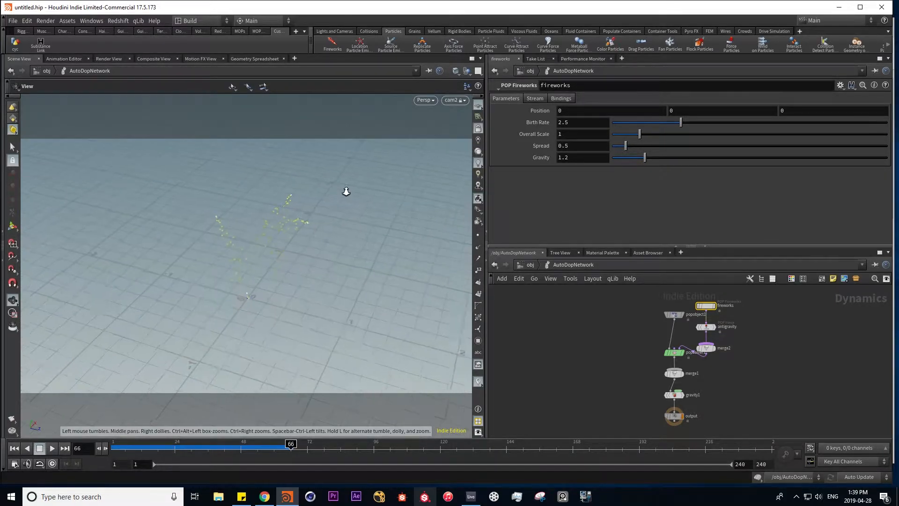
{"action": "key", "text": "Return"}
- Play the fireworks simulation from the first frame with real-time playback on and lower cam2 to a flatter viewing angle
{"action": "key", "text": "ctrl+Up"}
{"action": "key", "text": "Up"}
{"action": "left_click", "coordinate": [54, 464]}
{"action": "right_click_drag", "start_coordinate": [322, 271], "coordinate": [270, 307], "text": "alt"}
{"action": "left_click_drag", "start_coordinate": [270, 307], "coordinate": [207, 305], "text": "alt"}
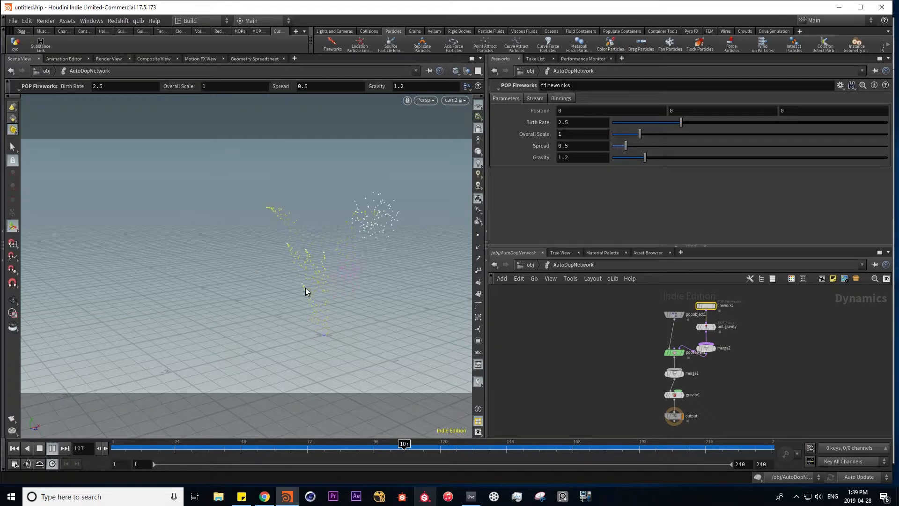
- Enable the Show Time guide in the viewport display options to display the playback frame rate
{"action": "key", "text": "d"}
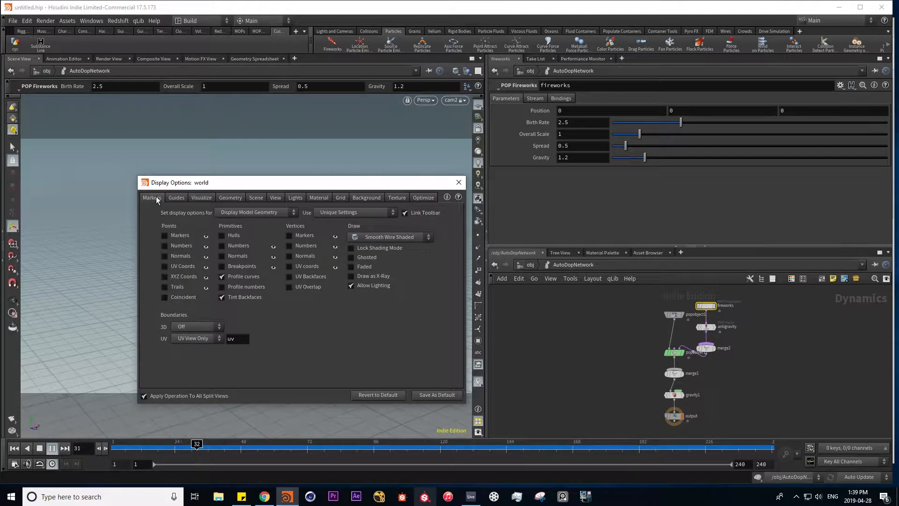
{"action": "left_click", "coordinate": [178, 198]}
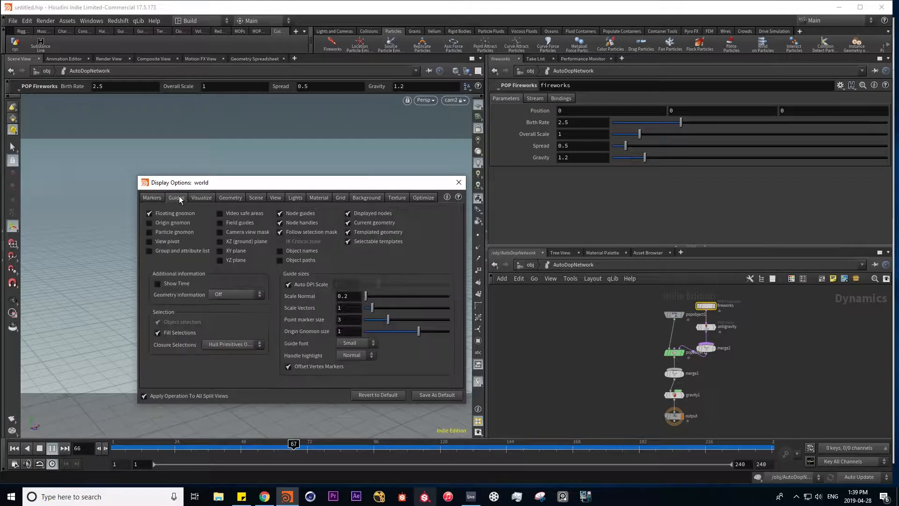
{"action": "left_click", "coordinate": [158, 284]}
{"action": "left_click_drag", "start_coordinate": [301, 187], "coordinate": [702, 156]}
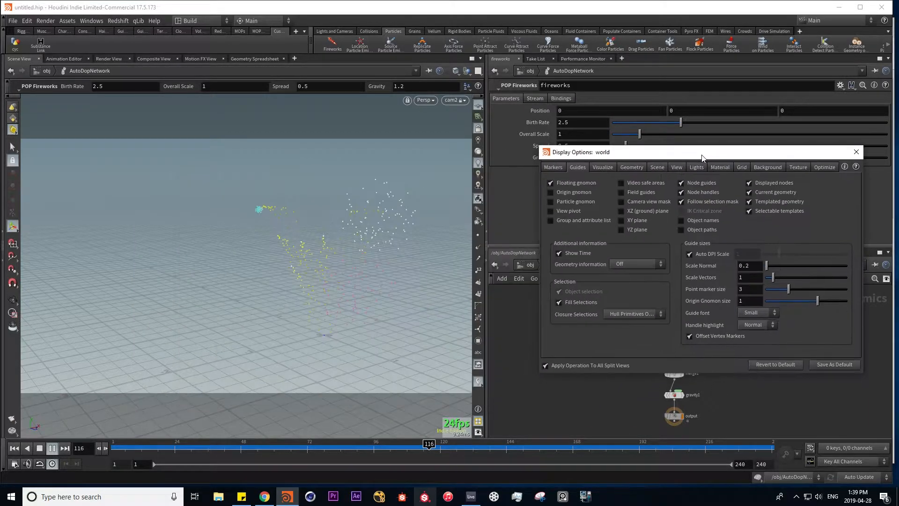
{"action": "left_click", "coordinate": [859, 151]}
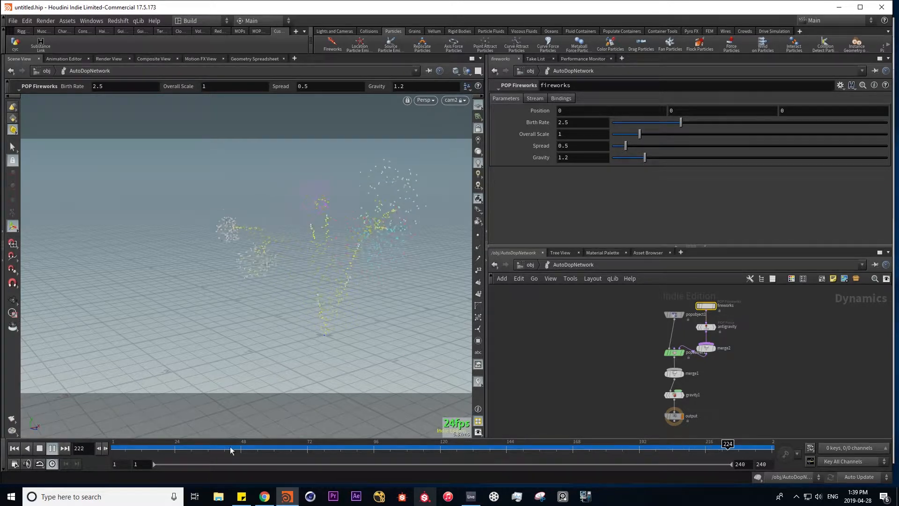
- Compare the playback speed with real-time playback turned off and back on
{"action": "left_click", "coordinate": [52, 464]}
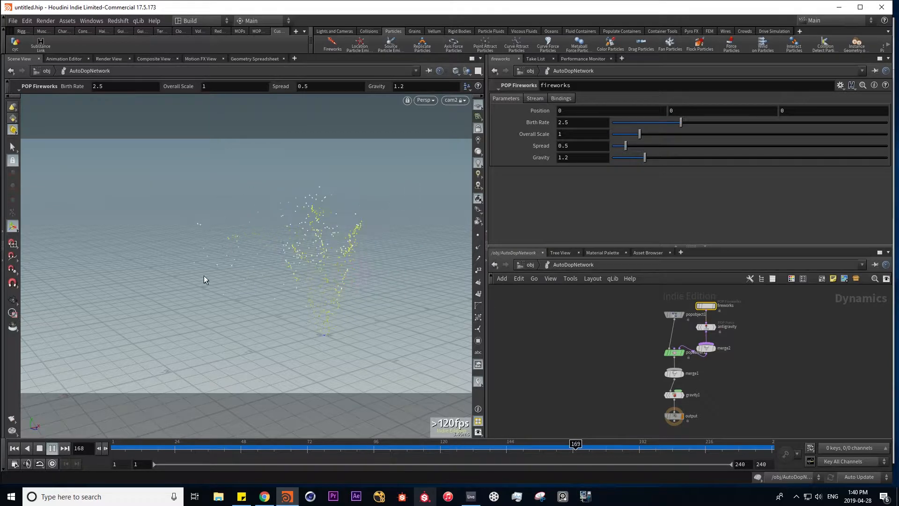
{"action": "left_click", "coordinate": [53, 464]}
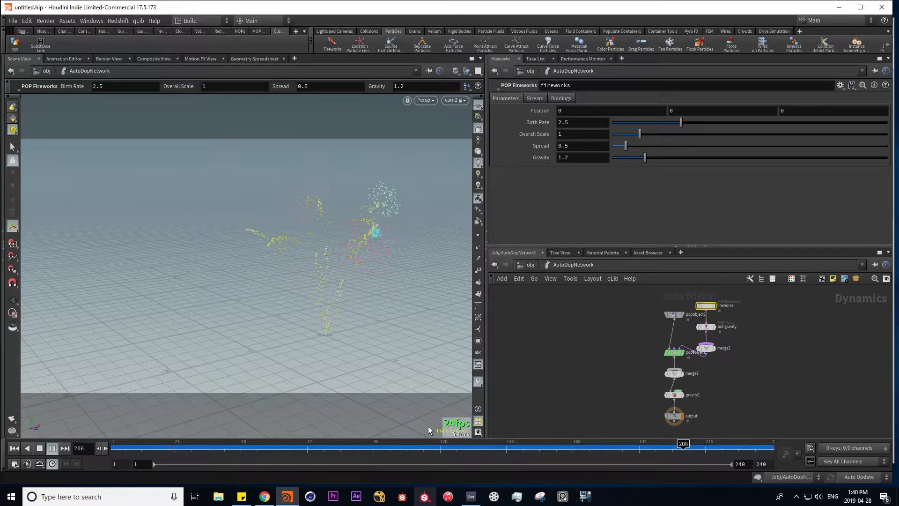
- Inspect the fireworks_particles object at the object level and the fireworks nodes inside AutoDopNetwork
{"action": "left_click", "coordinate": [533, 265]}
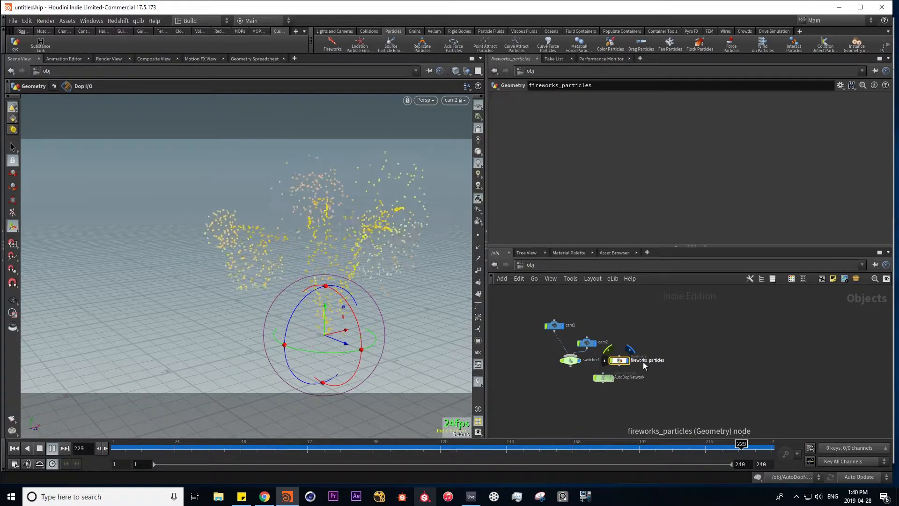
{"action": "scroll", "coordinate": [645, 366], "scroll_direction": "up", "scroll_amount": 2}
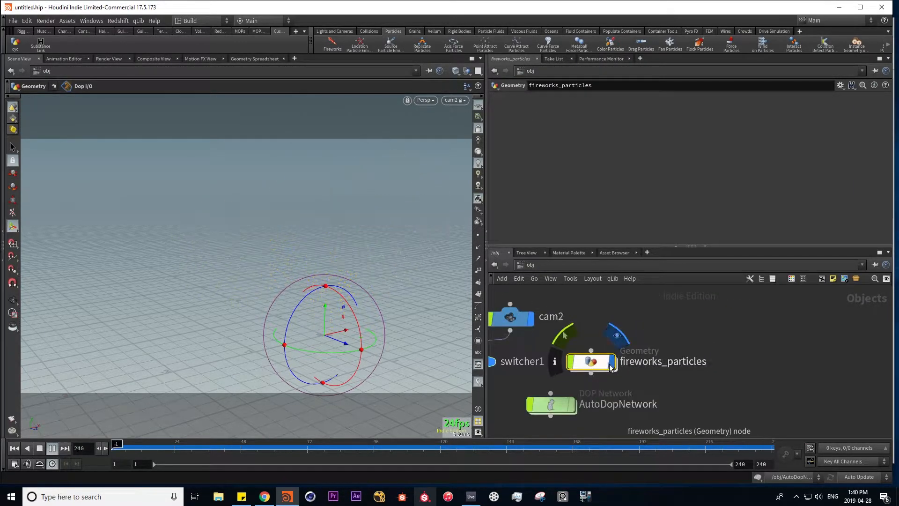
{"action": "double_click", "coordinate": [597, 364]}
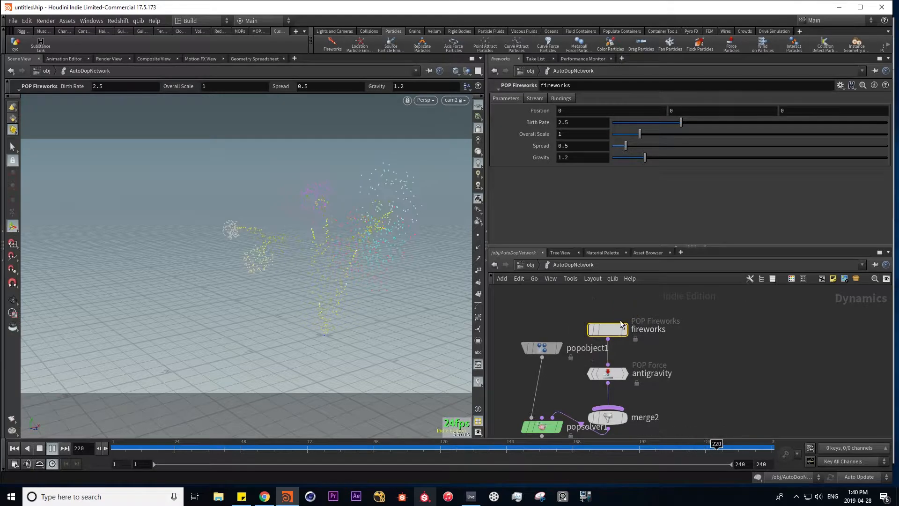
{"action": "middle_click_drag", "start_coordinate": [692, 370], "coordinate": [726, 372]}
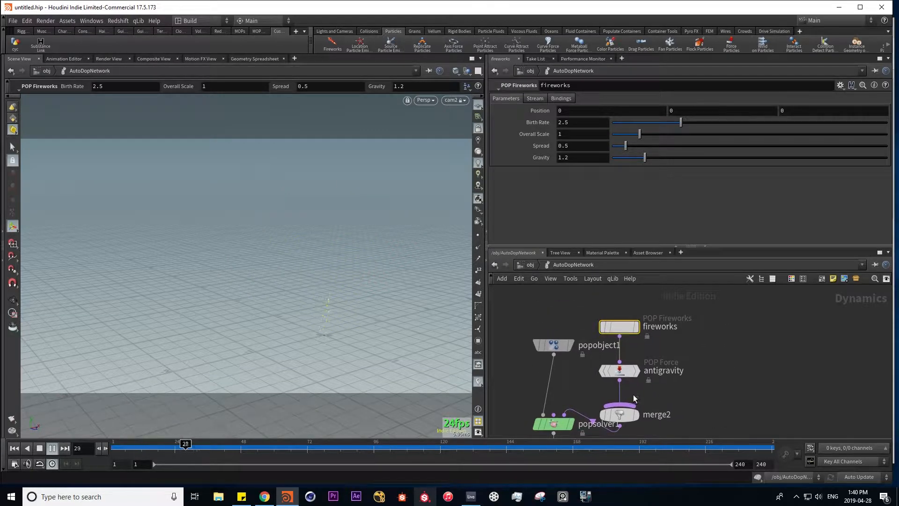
- Preview the simulation with the antigravity force bypassed, test bypassing gravity1 as well, and re-enable antigravity
{"action": "left_click", "coordinate": [618, 371]}
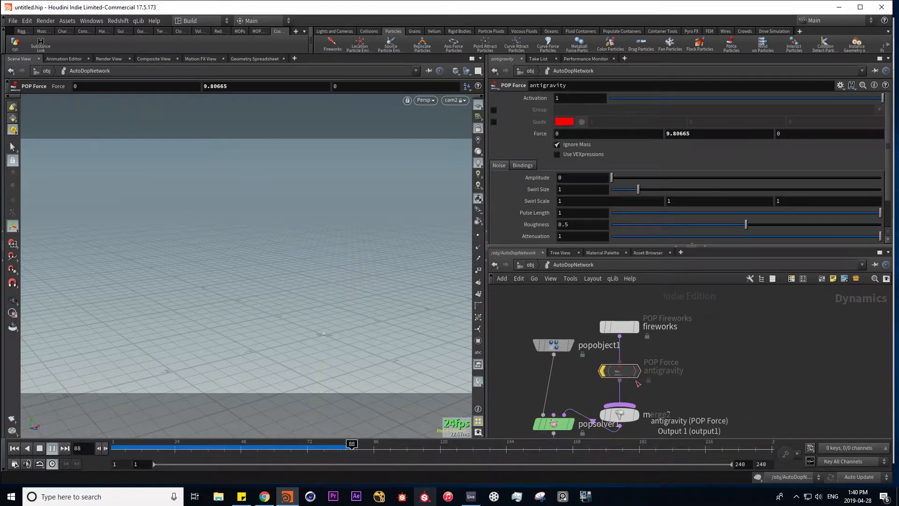
{"action": "middle_click_drag", "start_coordinate": [731, 373], "coordinate": [720, 336]}
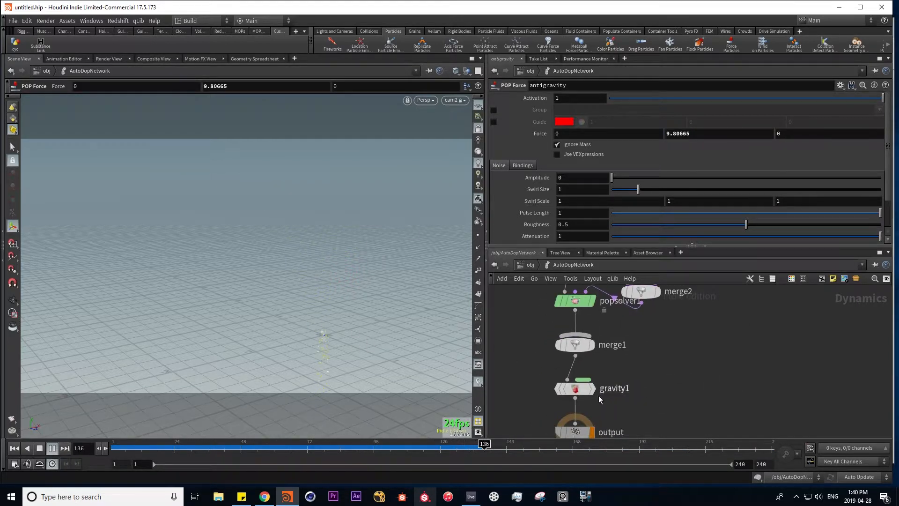
{"action": "left_click", "coordinate": [560, 369]}
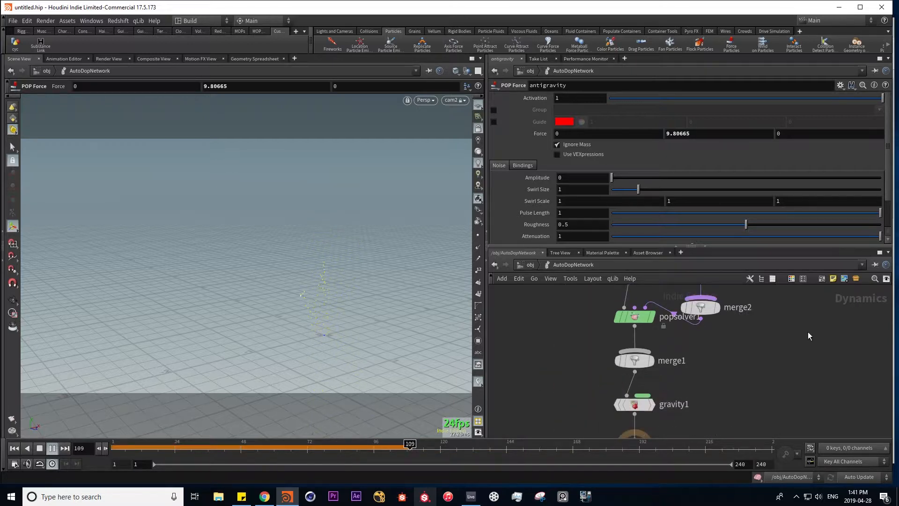
{"action": "middle_click_drag", "start_coordinate": [808, 331], "coordinate": [766, 409]}
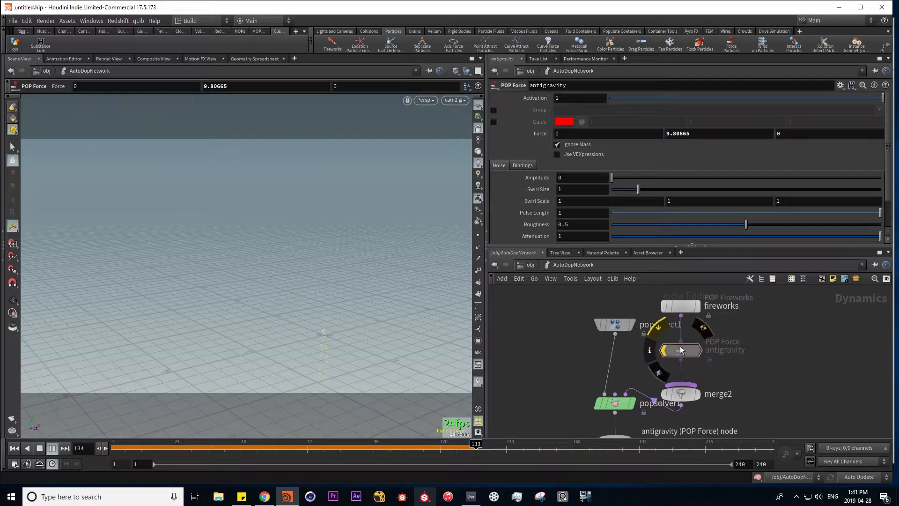
{"action": "left_click", "coordinate": [661, 327]}
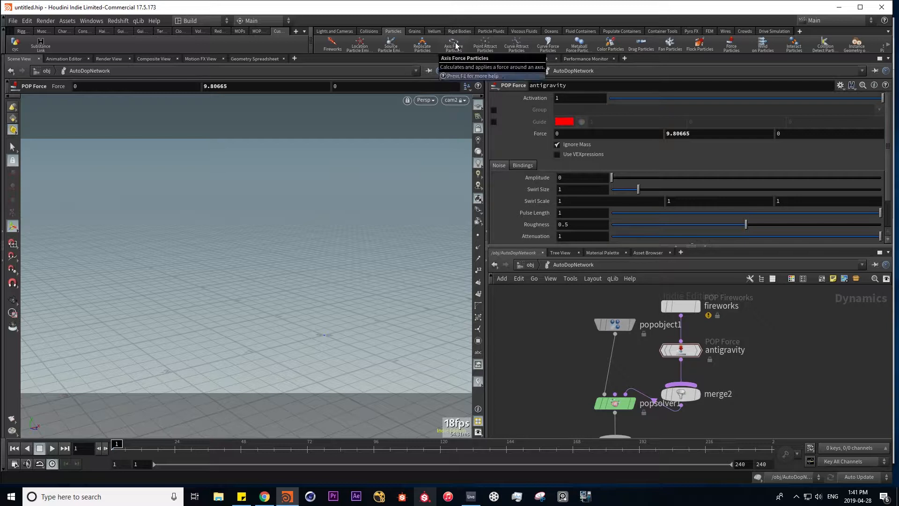
- Apply an Axis Force to the fireworks particles after the antigravity node and play the simulation
{"action": "left_click", "coordinate": [455, 45]}
{"action": "middle_click_drag", "start_coordinate": [764, 364], "coordinate": [734, 419]}
{"action": "left_click_drag", "start_coordinate": [699, 417], "coordinate": [665, 310]}
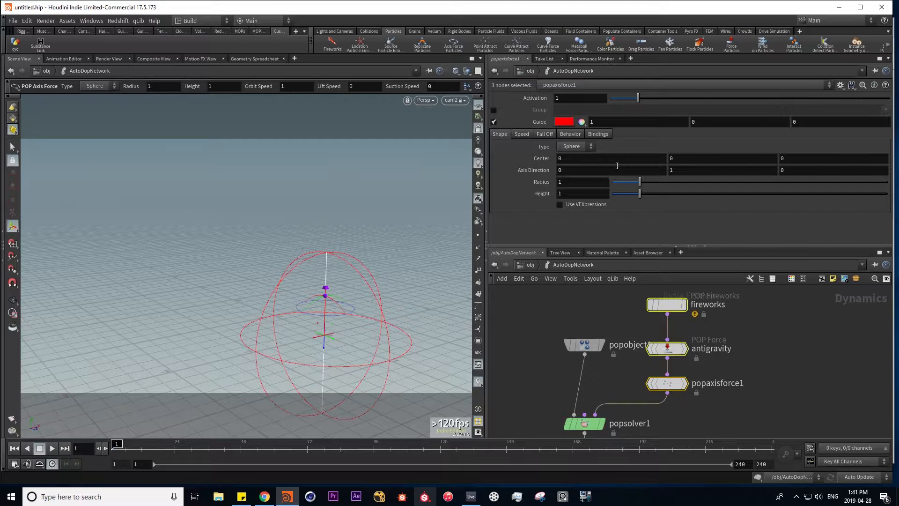
{"action": "key", "text": "Up"}
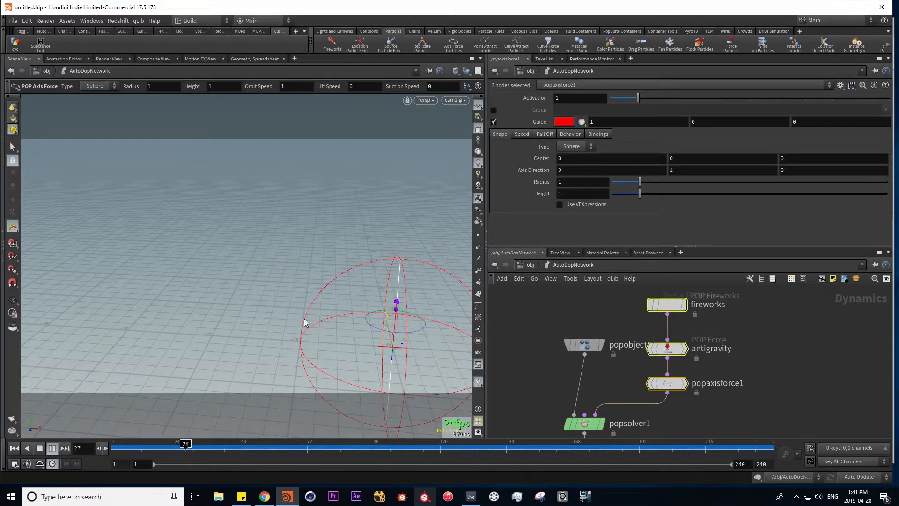
- Set the axis force's orbit speed to 4.75, lift speed to 1.36 and suction speed to -3.22 while the simulation plays
{"action": "left_click", "coordinate": [521, 134]}
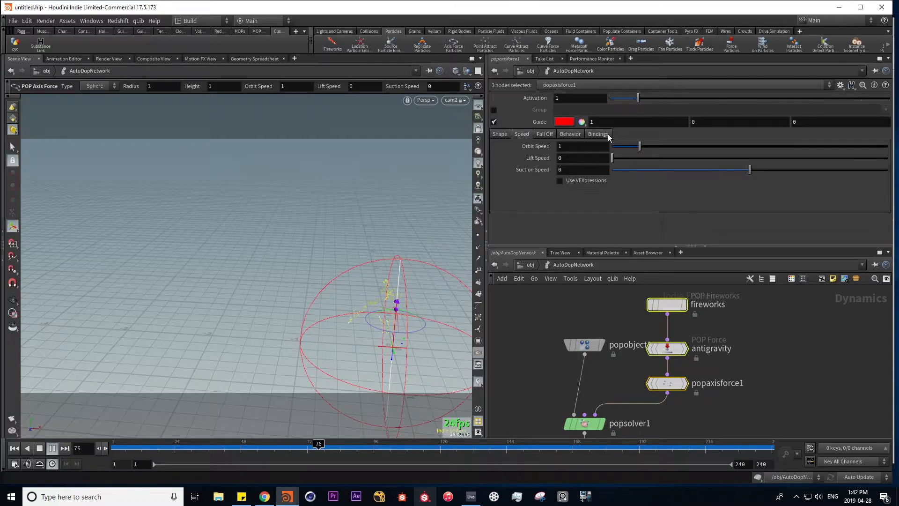
{"action": "left_click_drag", "start_coordinate": [640, 146], "coordinate": [743, 146]}
{"action": "middle_click_drag", "start_coordinate": [428, 339], "coordinate": [329, 362], "text": "alt"}
{"action": "left_click_drag", "start_coordinate": [328, 362], "coordinate": [352, 369]}
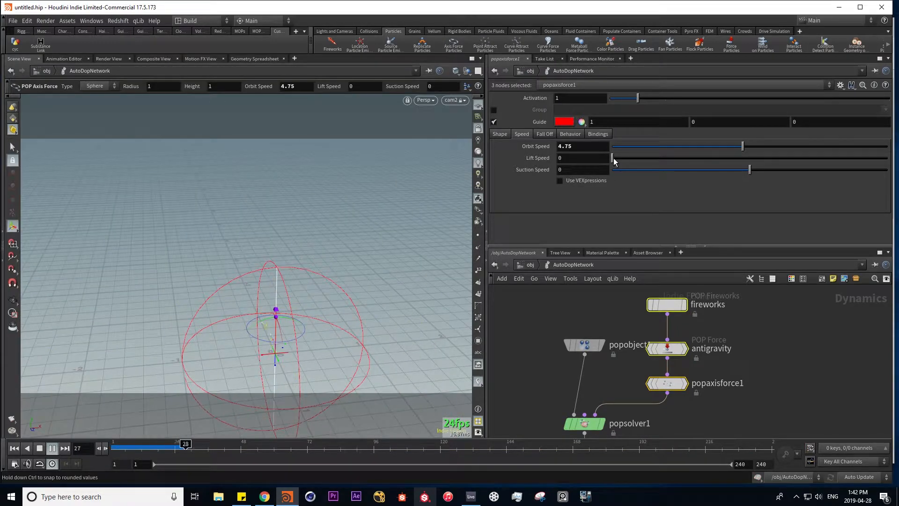
{"action": "left_click_drag", "start_coordinate": [612, 159], "coordinate": [657, 160]}
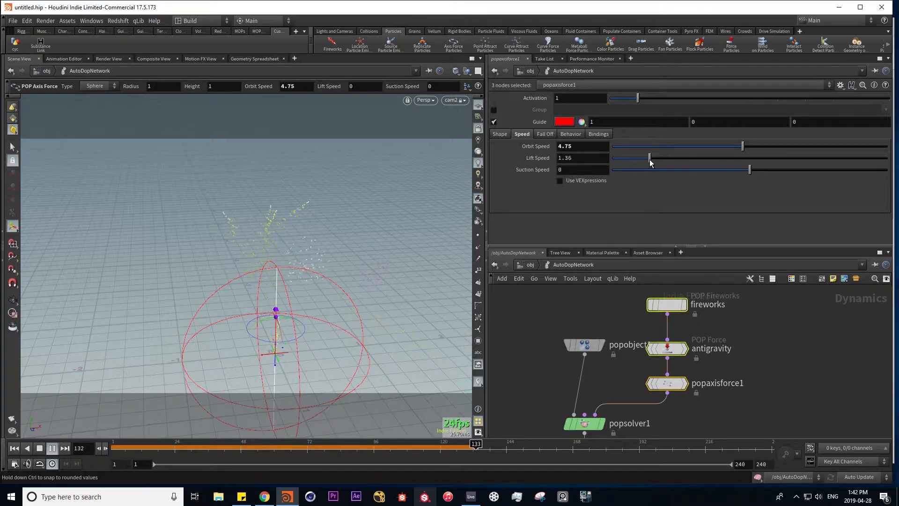
{"action": "left_click_drag", "start_coordinate": [735, 171], "coordinate": [705, 172]}
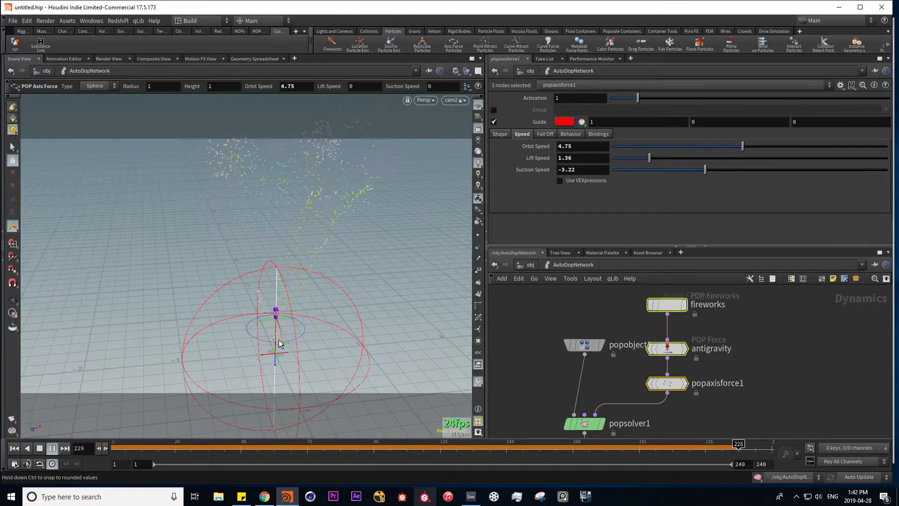
- Set the axis force's lift speed to 0 and orbit speed to 1 during playback
{"action": "left_click", "coordinate": [577, 158]}
{"action": "type", "text": "0"}
{"action": "key", "text": "Return"}
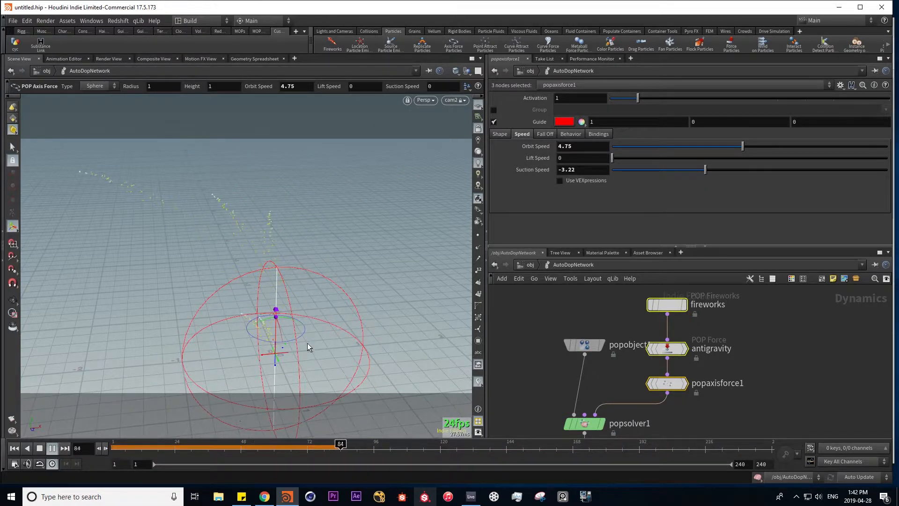
{"action": "right_click_drag", "start_coordinate": [323, 358], "coordinate": [291, 367], "text": "alt"}
{"action": "middle_click_drag", "start_coordinate": [291, 367], "coordinate": [294, 320], "text": "alt"}
{"action": "left_click_drag", "start_coordinate": [579, 146], "coordinate": [406, 152]}
{"action": "type", "text": "1"}
{"action": "key", "text": "Return"}
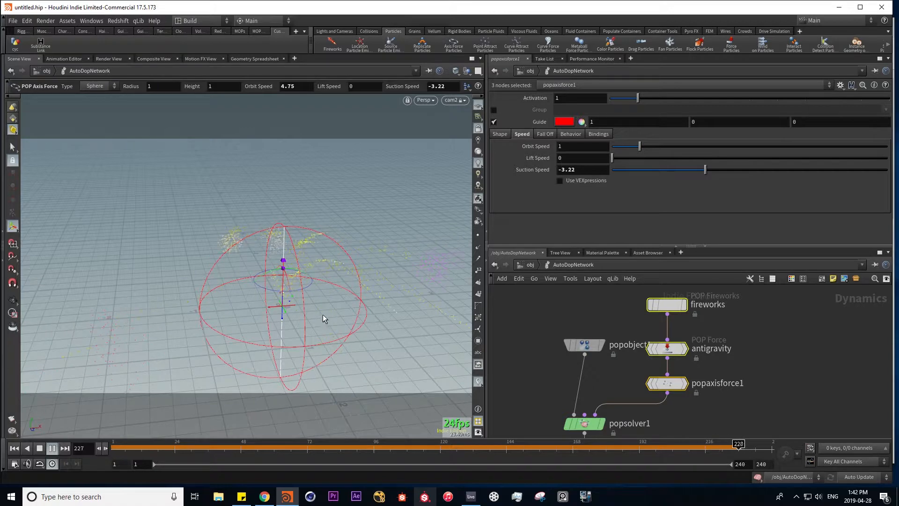
- Raise the axis force's suction speed to 4.75 and then to 6.9 while watching the particles
{"action": "right_click_drag", "start_coordinate": [257, 329], "coordinate": [378, 300], "text": "alt"}
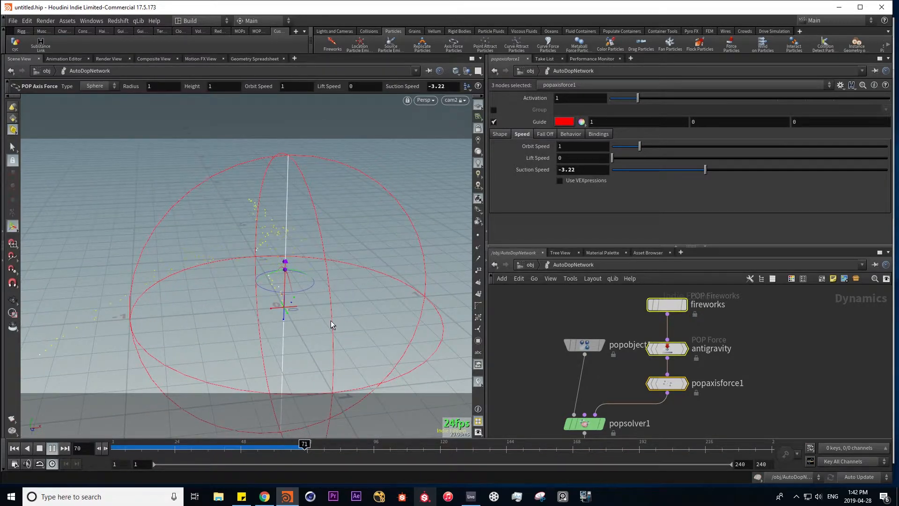
{"action": "left_click_drag", "start_coordinate": [720, 169], "coordinate": [815, 172]}
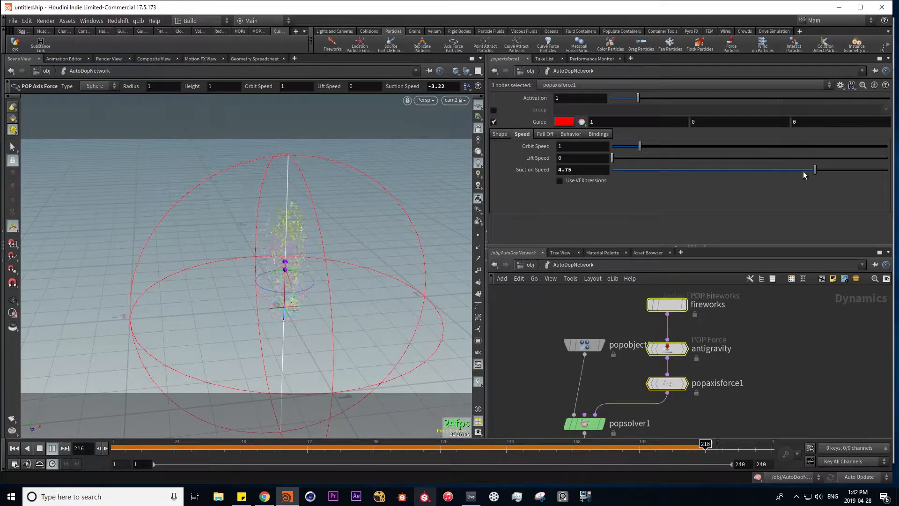
{"action": "left_click_drag", "start_coordinate": [818, 169], "coordinate": [844, 170]}
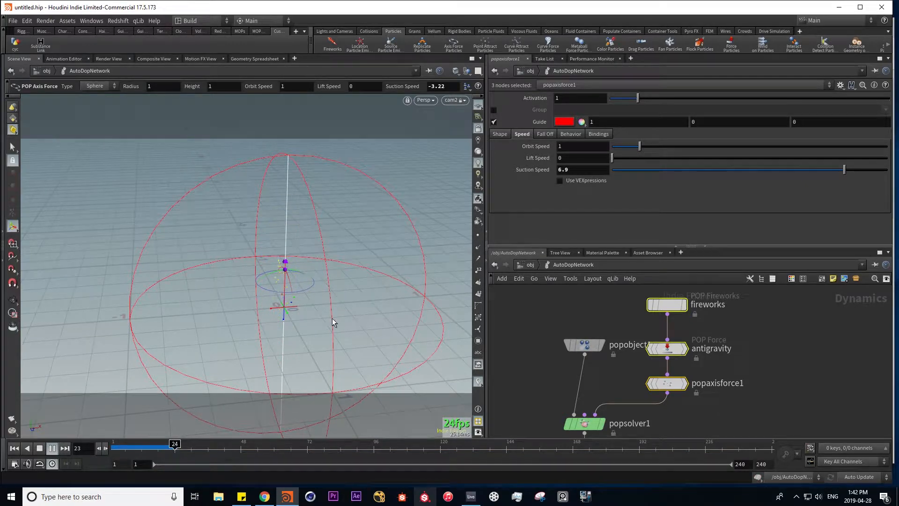
- Replace the popaxisforce1 node with a Drag Particles force after the antigravity node
{"action": "left_click", "coordinate": [674, 386]}
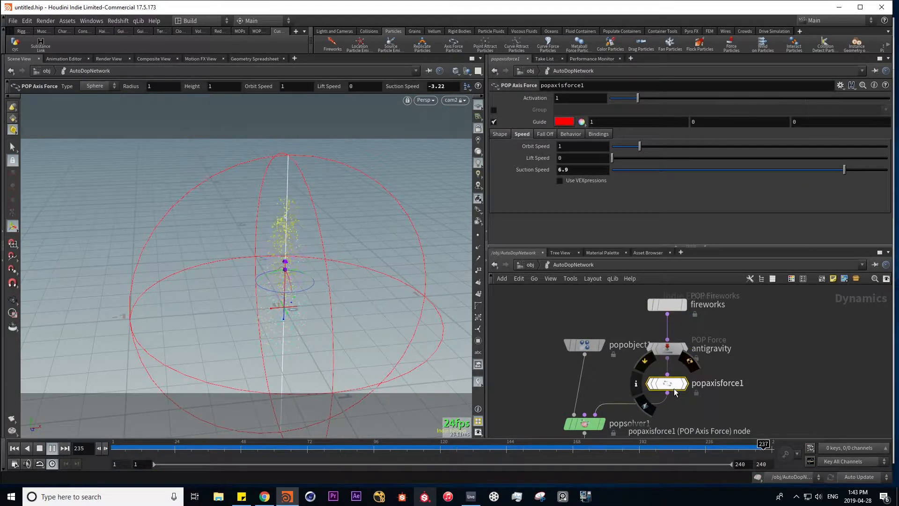
{"action": "key", "text": "Delete"}
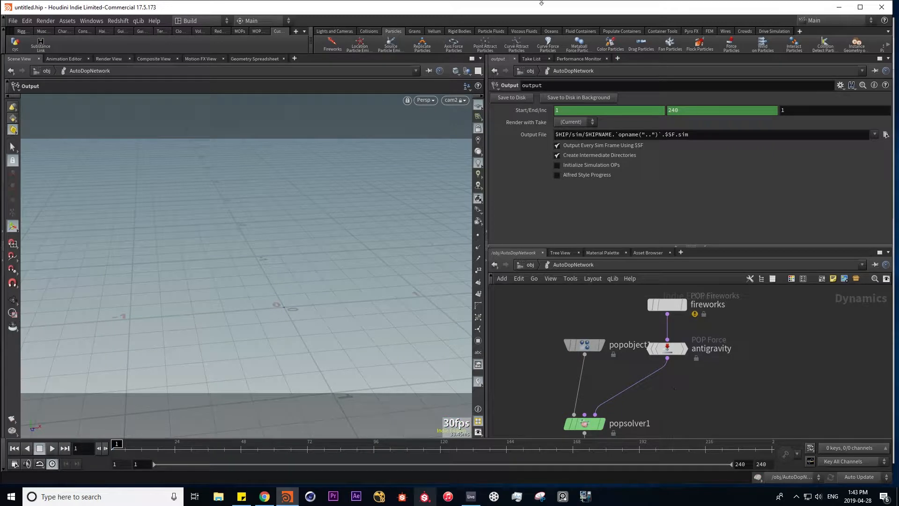
{"action": "left_click", "coordinate": [642, 43]}
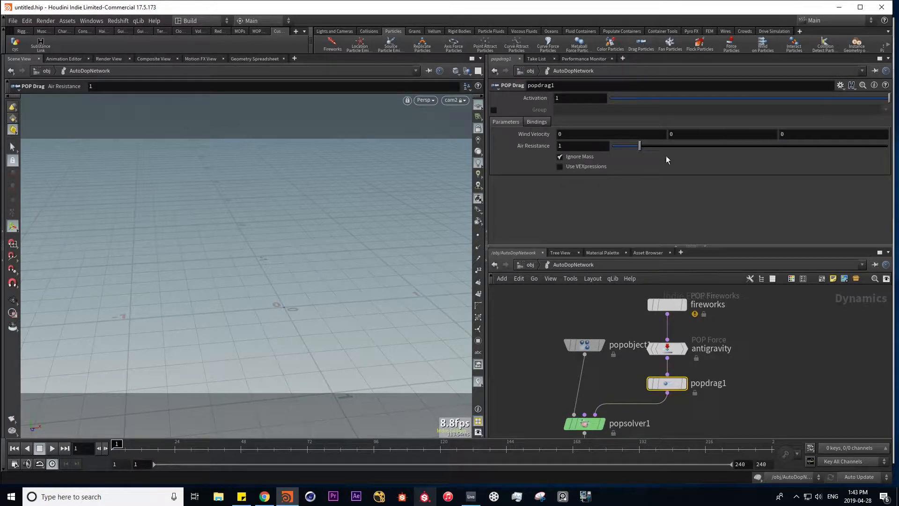
- Play the simulation with popdrag1's air resistance set to 10 and return to the first frame
{"action": "middle_click_drag", "start_coordinate": [736, 412], "coordinate": [723, 381]}
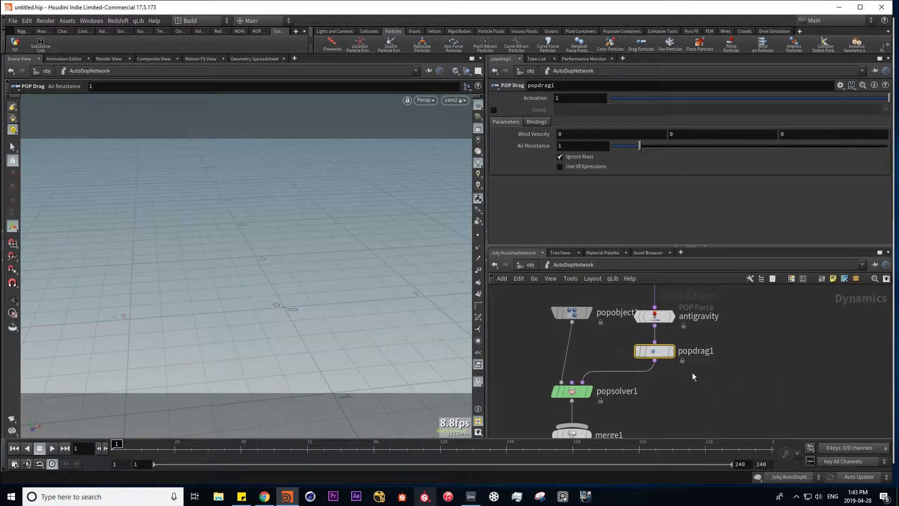
{"action": "left_click", "coordinate": [52, 448]}
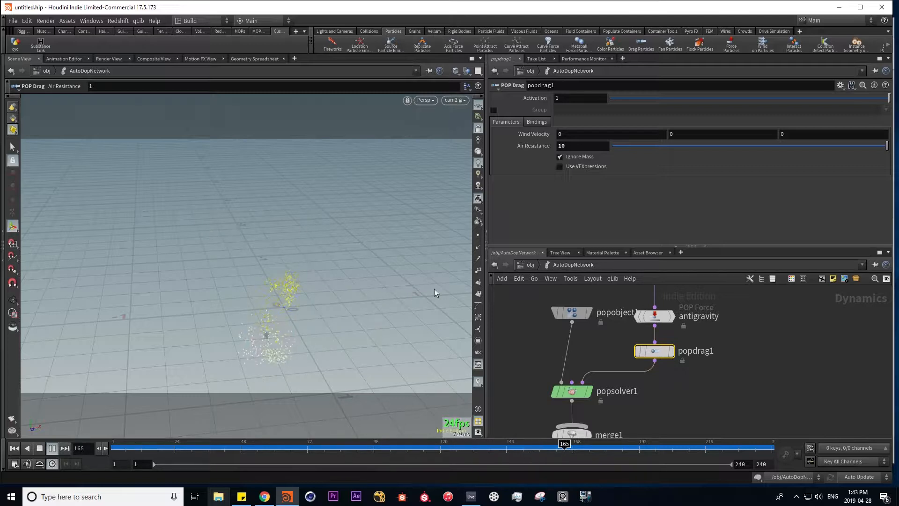
{"action": "key", "text": "ctrl+Up"}
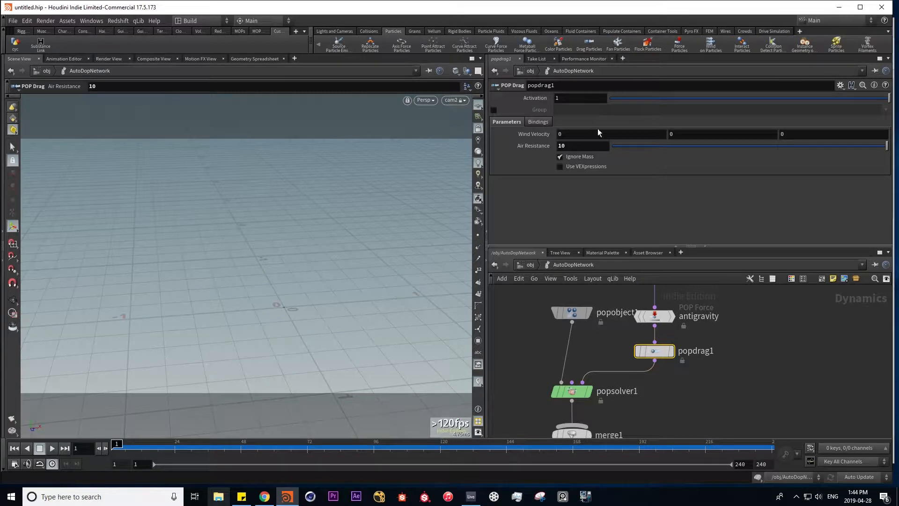
- Apply Sprite Particles to the fireworks after popdrag1 and check the smokepuff.rat sprite map on the new node
{"action": "left_click", "coordinate": [838, 47]}
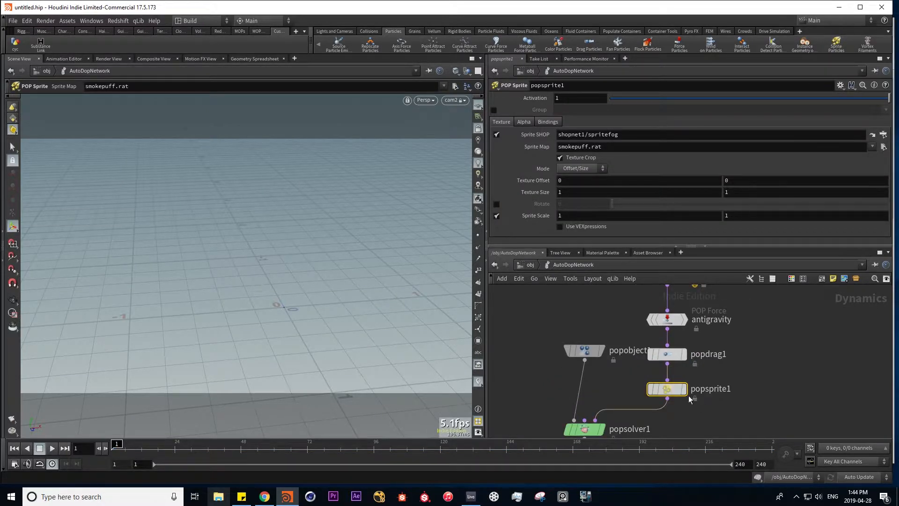
{"action": "mouse_move", "coordinate": [672, 393]}
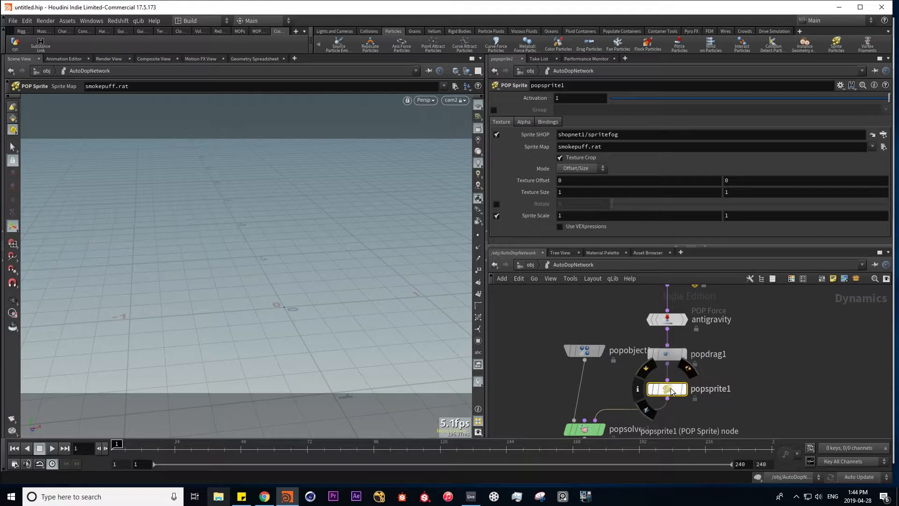
{"action": "double_click", "coordinate": [604, 149]}
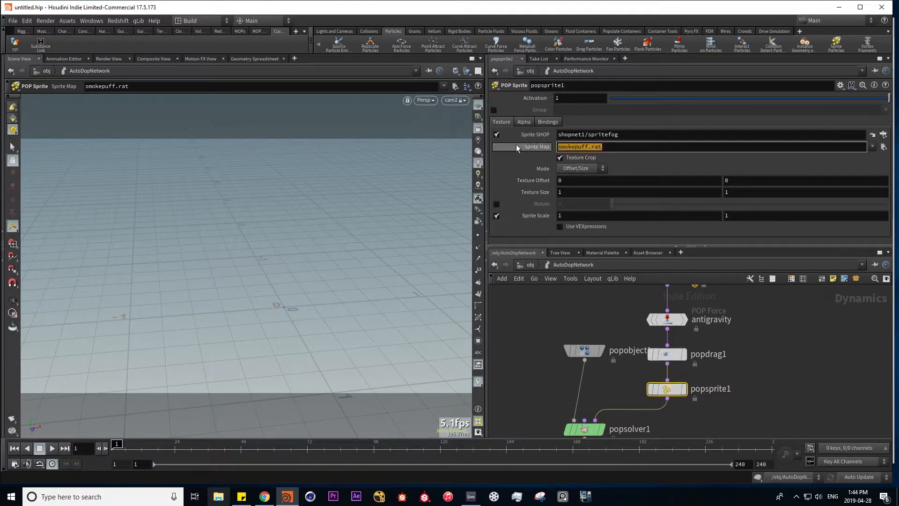
{"action": "left_click", "coordinate": [756, 384]}
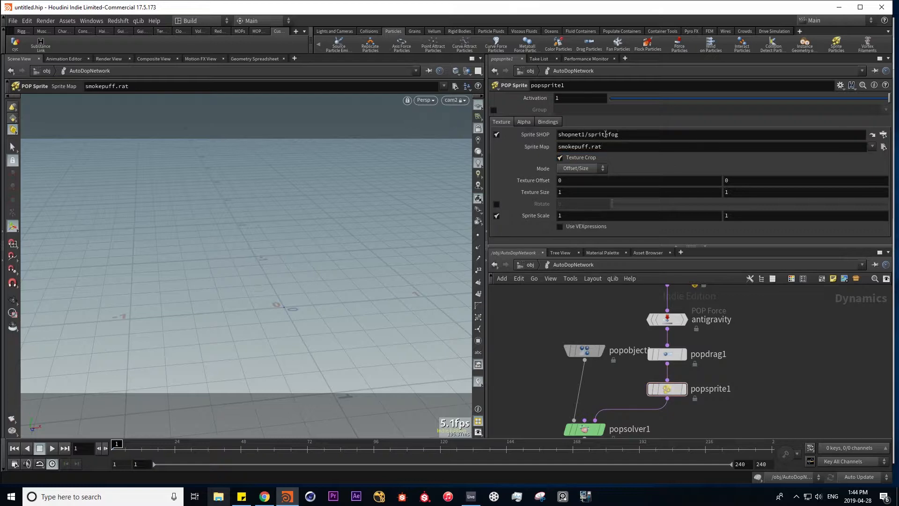
- Play the simulation and examine the smoke puff sprites in the viewport
{"action": "key", "text": "Up"}
{"action": "key", "text": "Escape"}
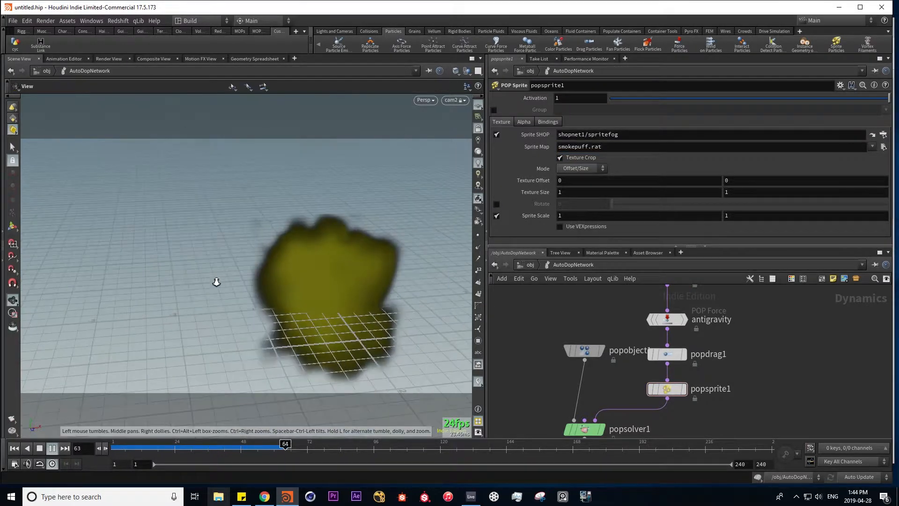
{"action": "left_click_drag", "start_coordinate": [324, 319], "coordinate": [257, 315]}
{"action": "right_click_drag", "start_coordinate": [258, 315], "coordinate": [287, 347]}
{"action": "left_click_drag", "start_coordinate": [287, 347], "coordinate": [216, 329]}
- Bypass popdrag1, set popsprite1's sprite scale to 0.1 by 0.1, and preview the sprites before rewinding to frame 1
{"action": "mouse_move", "coordinate": [666, 354]}
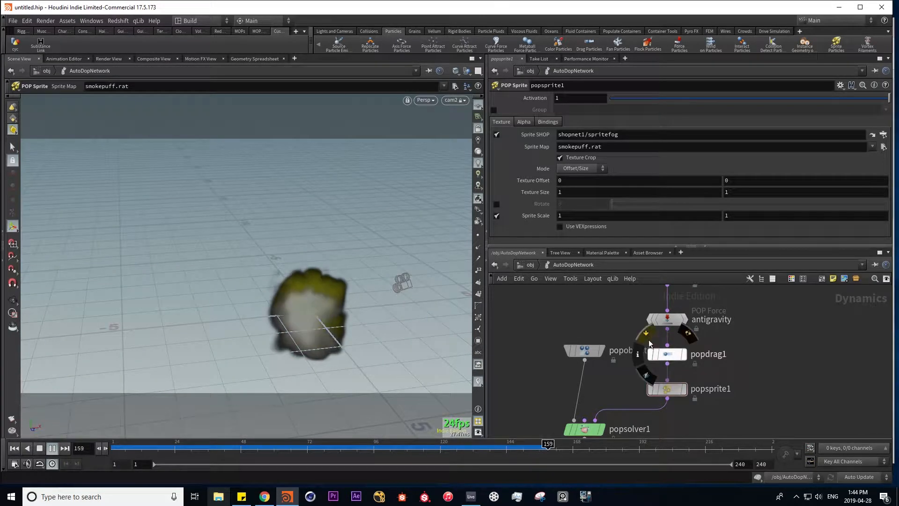
{"action": "left_click", "coordinate": [646, 334]}
{"action": "middle_click_drag", "start_coordinate": [543, 216], "coordinate": [498, 217]}
{"action": "key", "text": "Escape"}
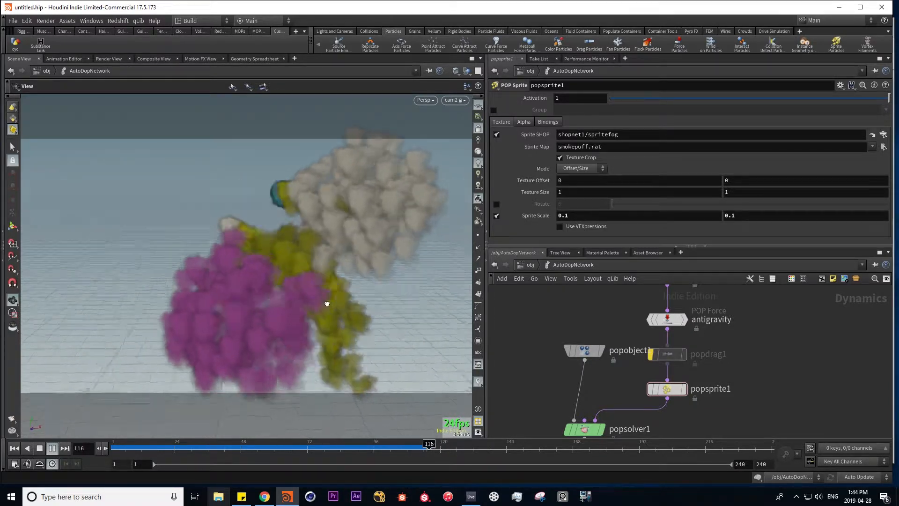
{"action": "key", "text": "Return"}
{"action": "left_click", "coordinate": [14, 448]}
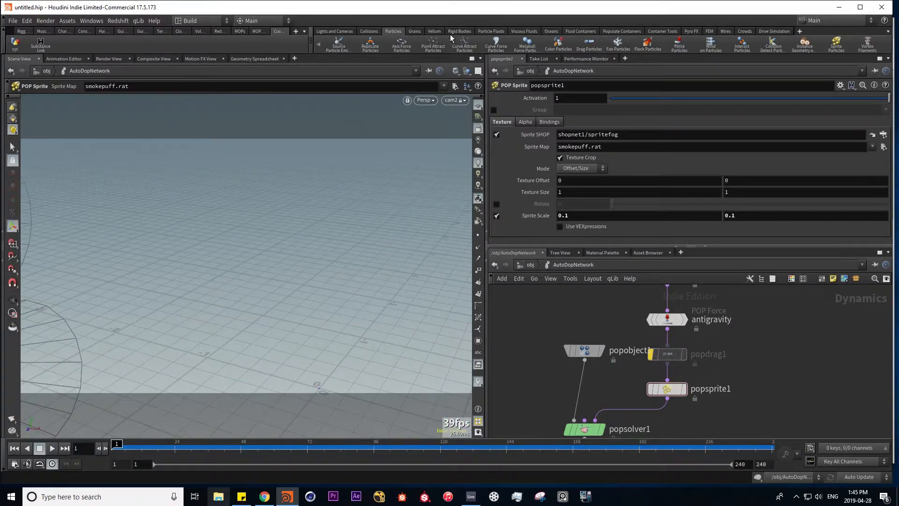
- Look through the Grains, Vellum and Rigid Bodies shelf tools
{"action": "left_click", "coordinate": [415, 32]}
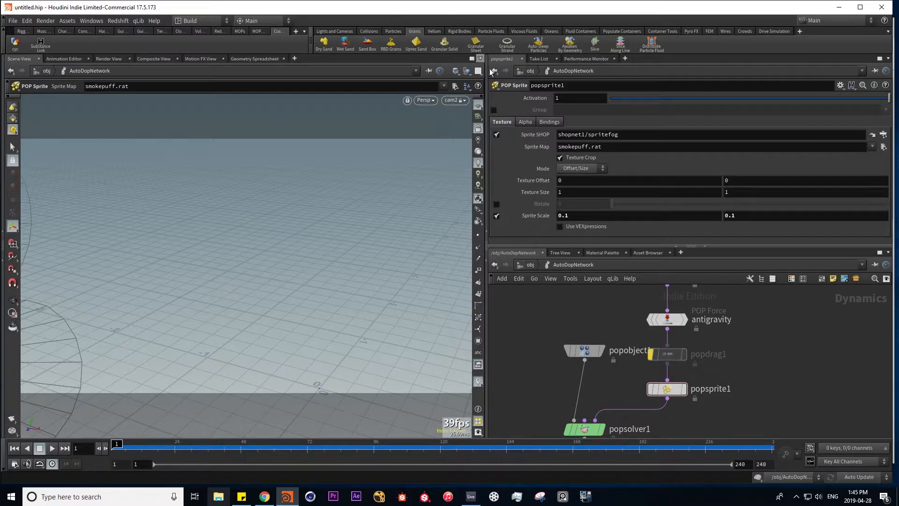
{"action": "left_click", "coordinate": [437, 31]}
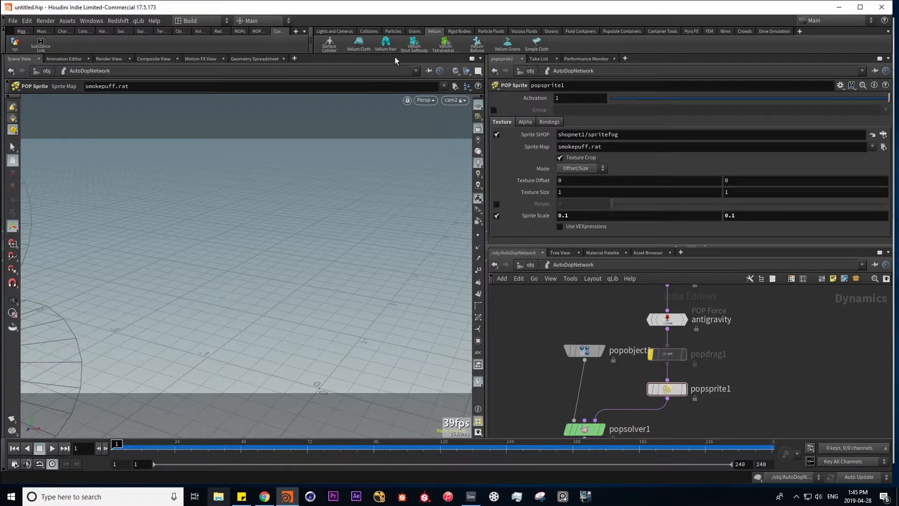
{"action": "left_click", "coordinate": [460, 32]}
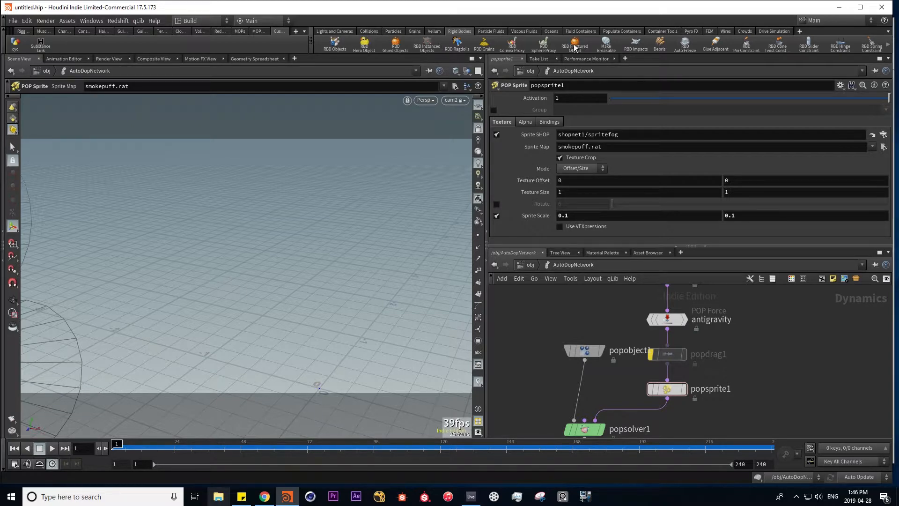
- Delete the fireworks simulation nodes at the object level, keeping the two cameras and the switcher
{"action": "key", "text": "u"}
{"action": "left_click_drag", "start_coordinate": [653, 420], "coordinate": [710, 352]}
{"action": "key", "text": "Delete"}
- Add a Pig Head test geometry object and turn it into a particle fluid with FLIP Fluid from Object
{"action": "left_click", "coordinate": [492, 32]}
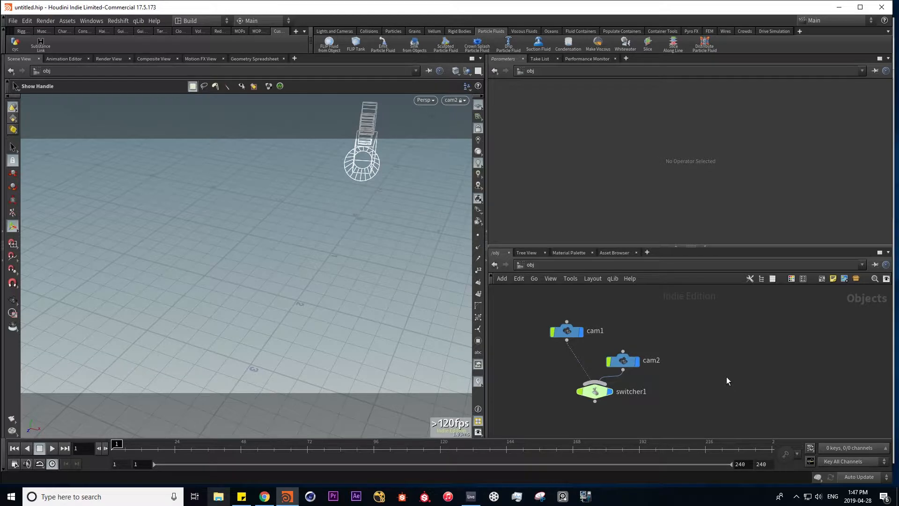
{"action": "key", "text": "Tab"}
{"action": "type", "text": "pig"}
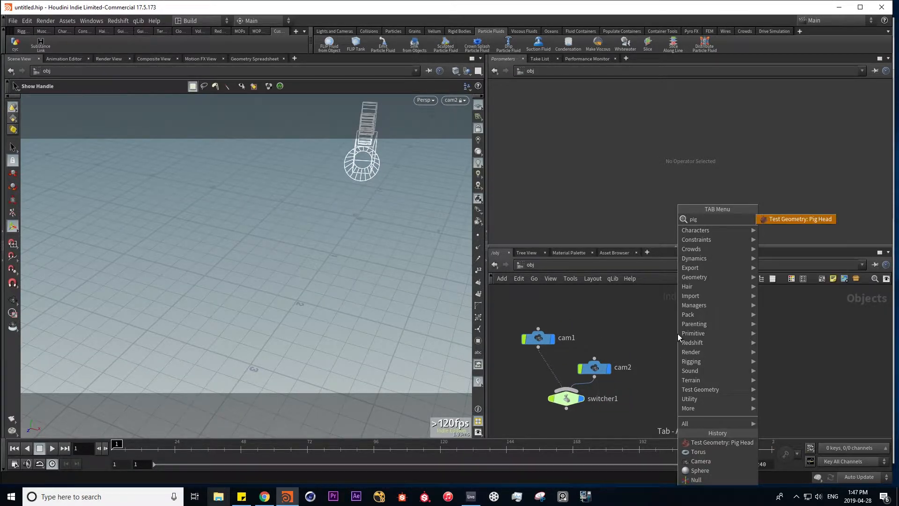
{"action": "key", "text": "Return"}
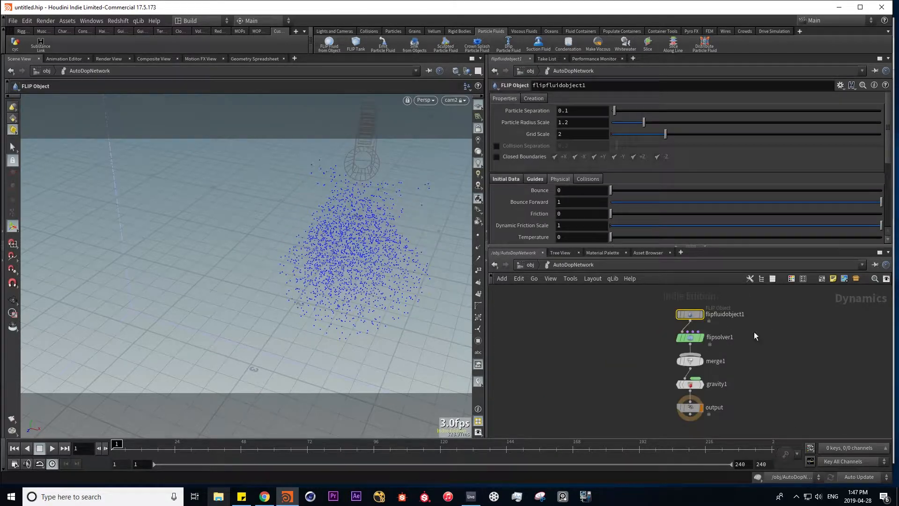
- Inspect the flipsolver1 settings and the initial data of flipfluidobject1 in the generated fluid network
{"action": "left_click", "coordinate": [695, 339]}
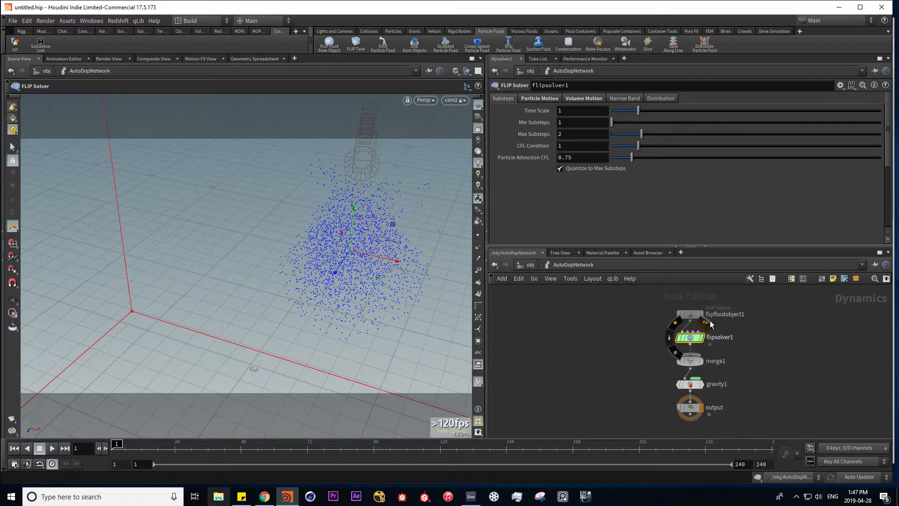
{"action": "left_click_drag", "start_coordinate": [694, 315], "coordinate": [687, 314]}
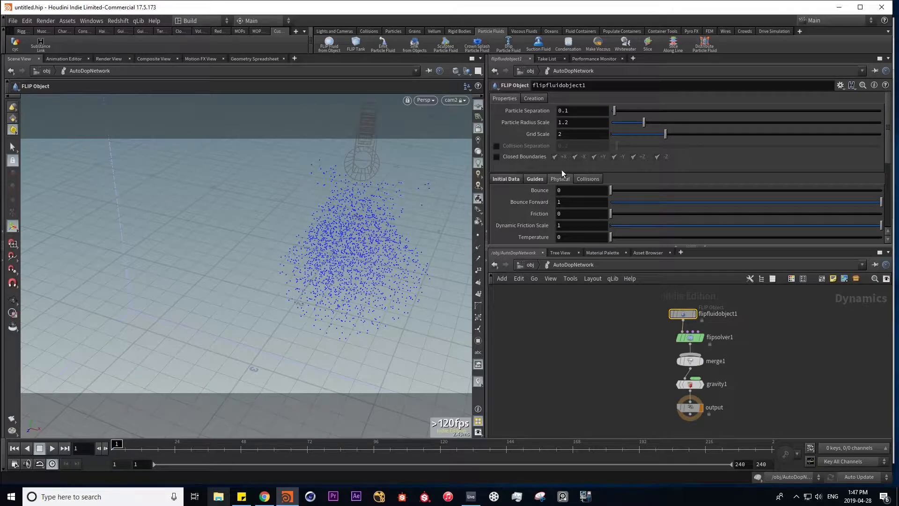
{"action": "left_click", "coordinate": [510, 179]}
{"action": "left_click_drag", "start_coordinate": [664, 216], "coordinate": [494, 220]}
- Delete the generated fluid objects and the AutoDopNetwork at the object level, keeping the pig head
{"action": "left_click", "coordinate": [532, 266]}
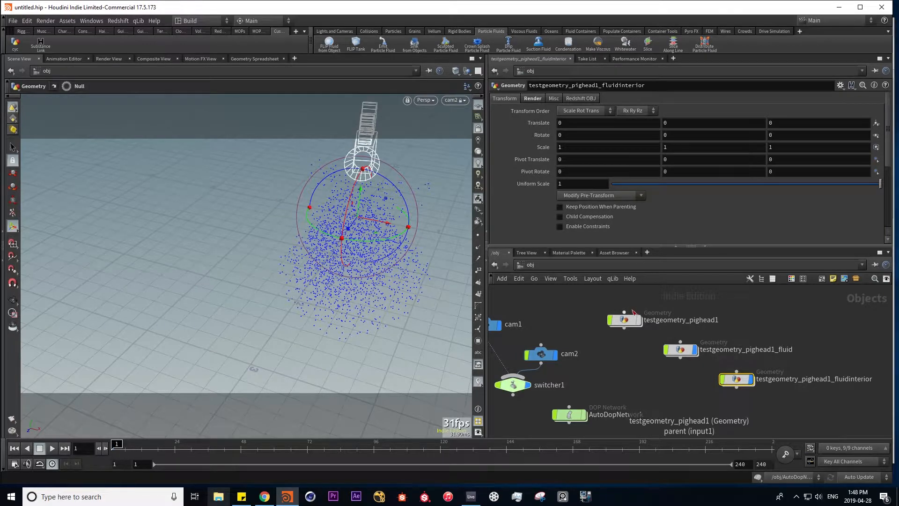
{"action": "left_click_drag", "start_coordinate": [770, 339], "coordinate": [790, 311]}
{"action": "key", "text": "Delete"}
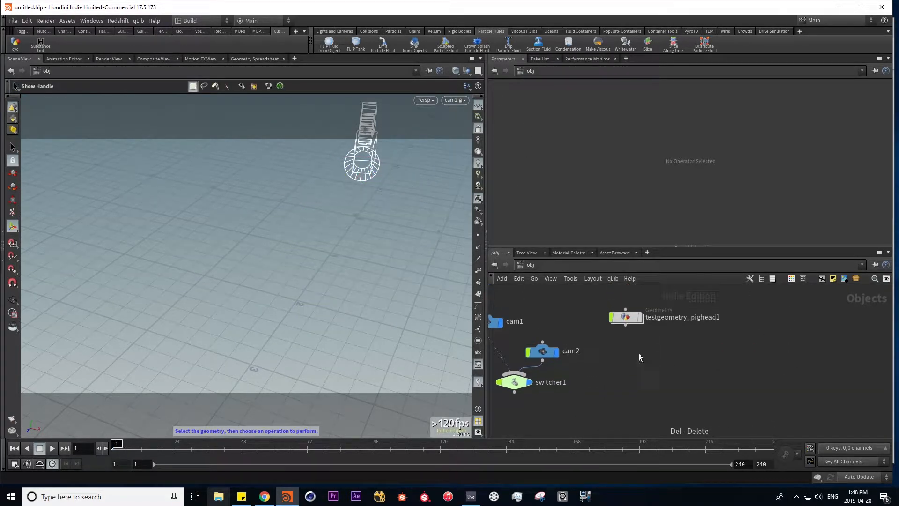
- Raise the pig head geometry inside testgeometry_pighead1 by setting its Y translation to 2
{"action": "left_click", "coordinate": [641, 318]}
{"action": "double_click", "coordinate": [626, 318]}
{"action": "middle_click_drag", "start_coordinate": [689, 97], "coordinate": [707, 80]}
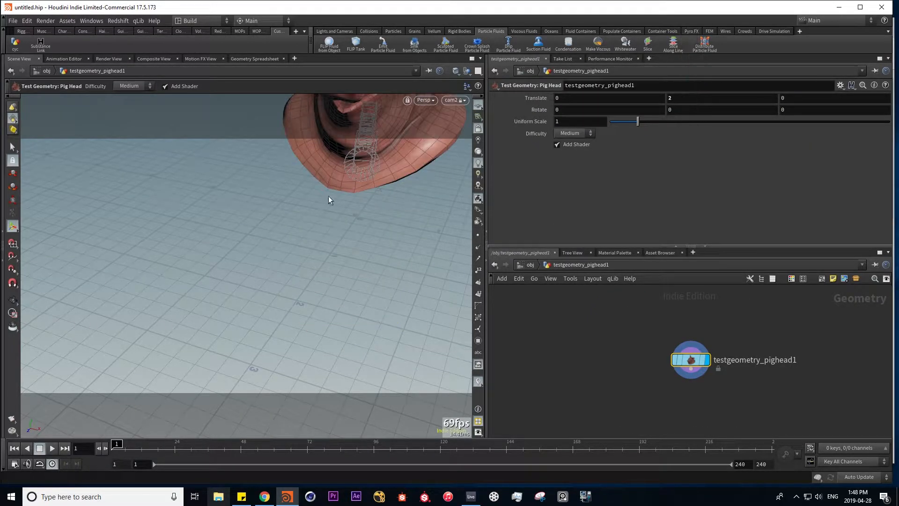
{"action": "right_click_drag", "start_coordinate": [327, 198], "coordinate": [289, 220], "text": "alt"}
{"action": "left_click_drag", "start_coordinate": [289, 220], "coordinate": [327, 276], "text": "alt"}
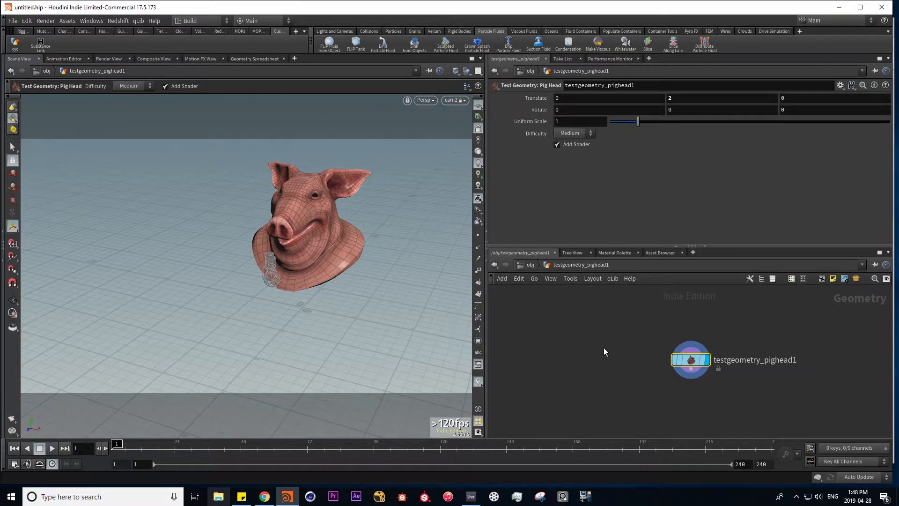
- Turn the raised pig head into a FLIP particle fluid, then add a ground plane collider and play the simulation
{"action": "key", "text": "u"}
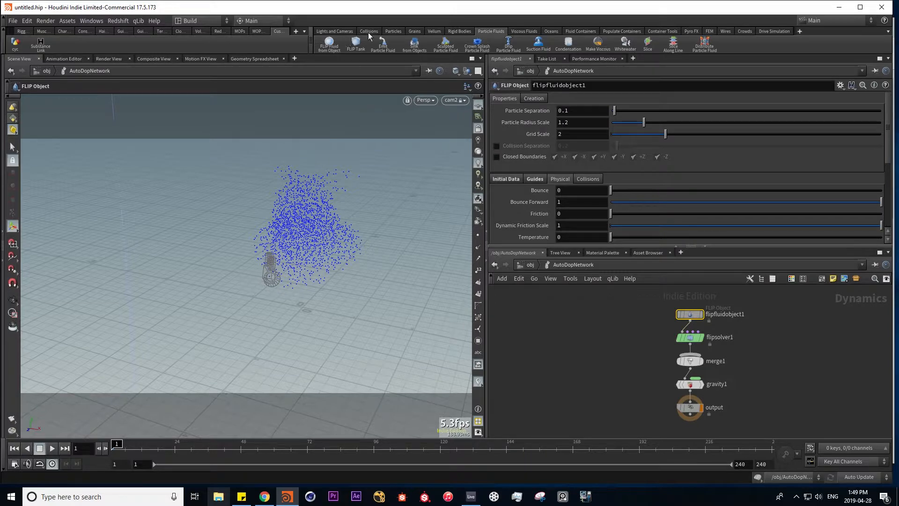
{"action": "left_click", "coordinate": [369, 31]}
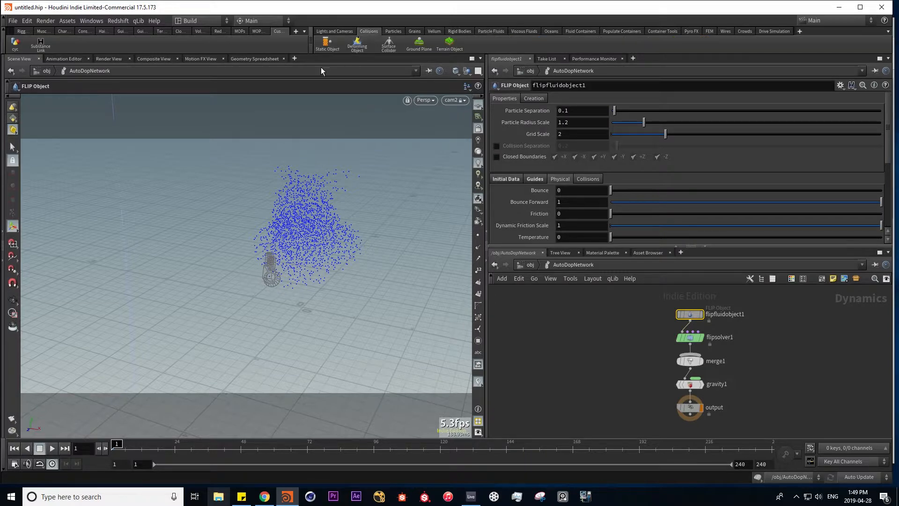
{"action": "left_click", "coordinate": [424, 46]}
{"action": "key", "text": "Up"}
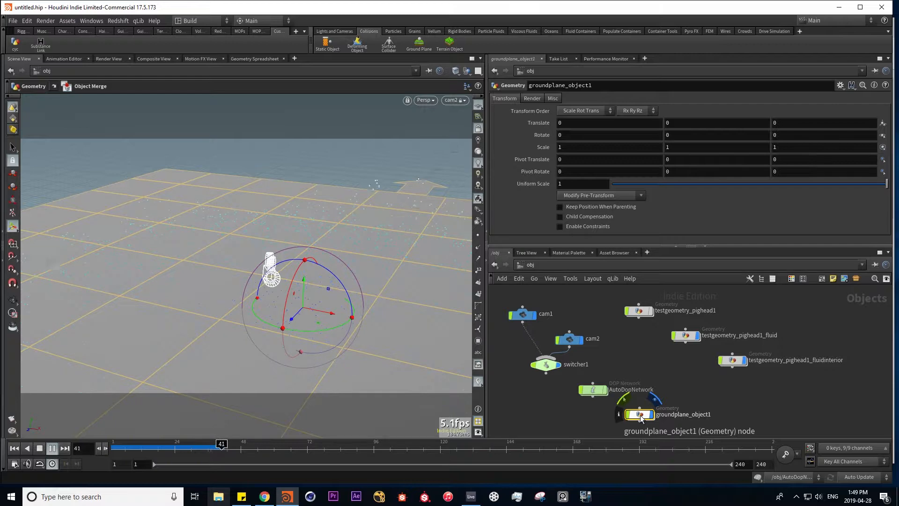
- Return to frame 1 and delete the generated fluid objects, AutoDopNetwork and groundplane_object1, keeping the pig head
{"action": "key", "text": "ctrl+Up"}
{"action": "left_click_drag", "start_coordinate": [611, 430], "coordinate": [830, 335]}
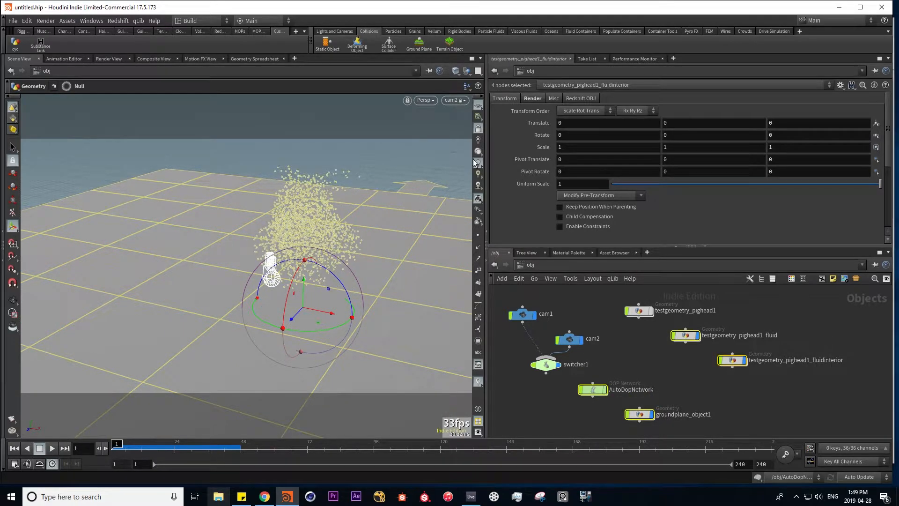
{"action": "key", "text": "Delete"}
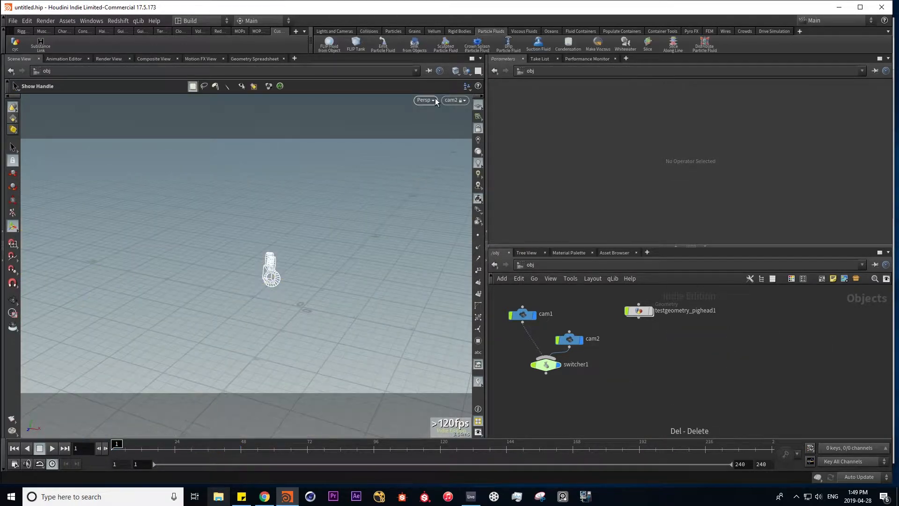
- Make testgeometry_pighead1 a fluid source with Emit Particle Fluid, without an existing fluid object, and play the simulation
{"action": "left_click", "coordinate": [383, 45]}
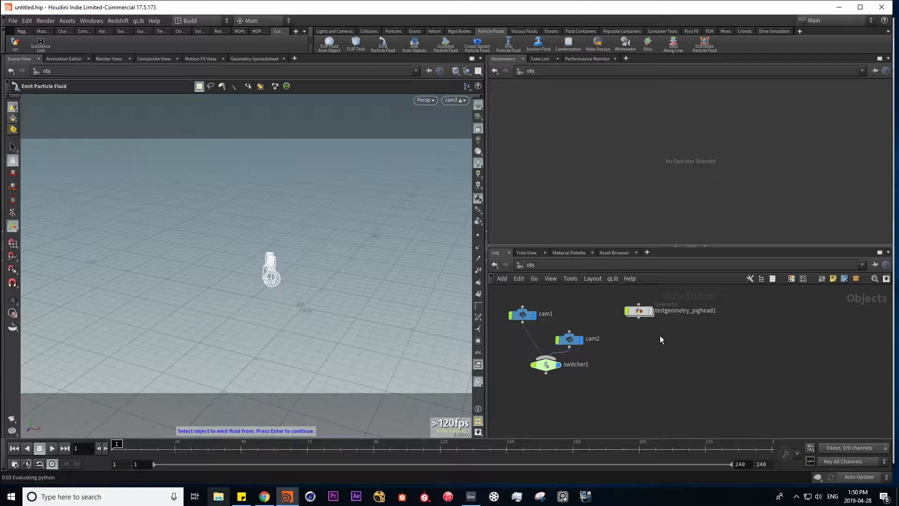
{"action": "left_click", "coordinate": [639, 311]}
{"action": "key", "text": "Return"}
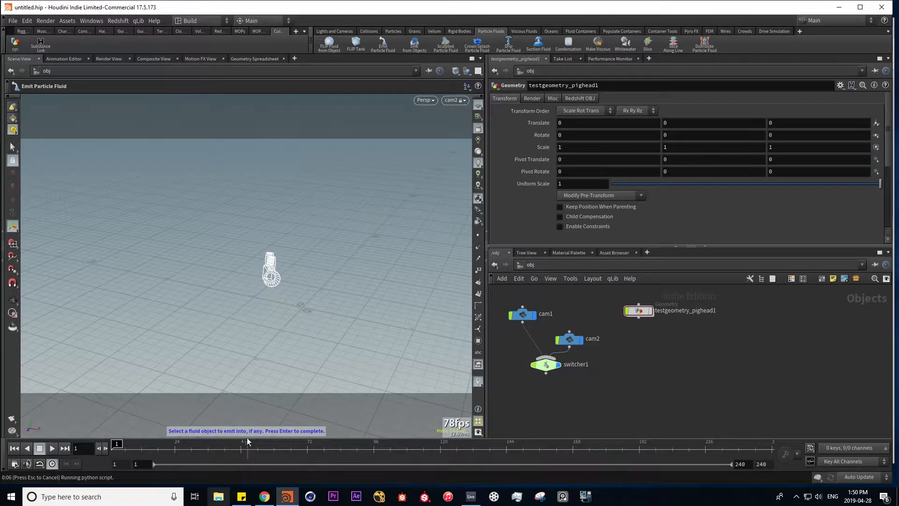
{"action": "key", "text": "Return"}
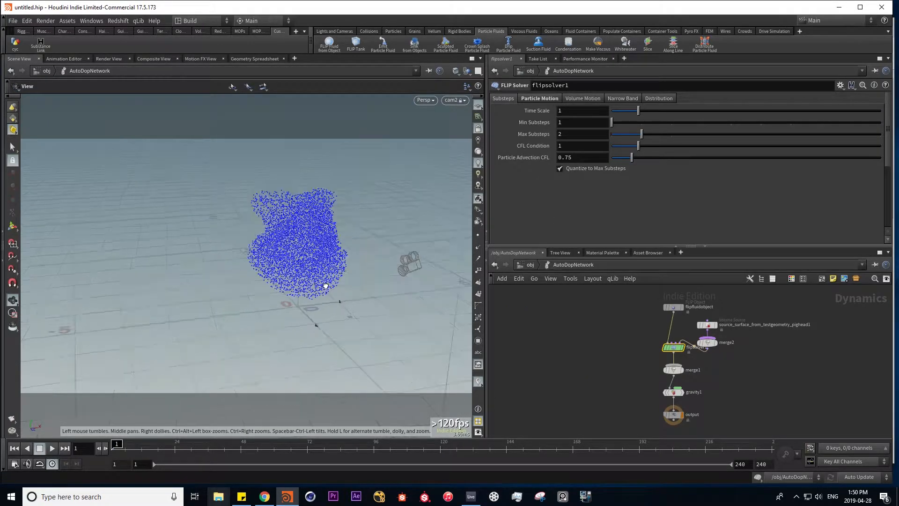
{"action": "left_click", "coordinate": [53, 448]}
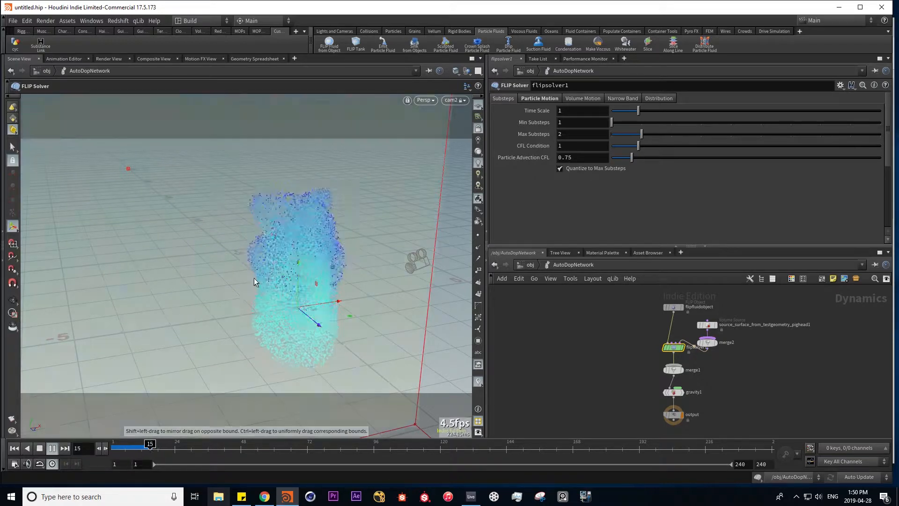
{"action": "left_click", "coordinate": [40, 449]}
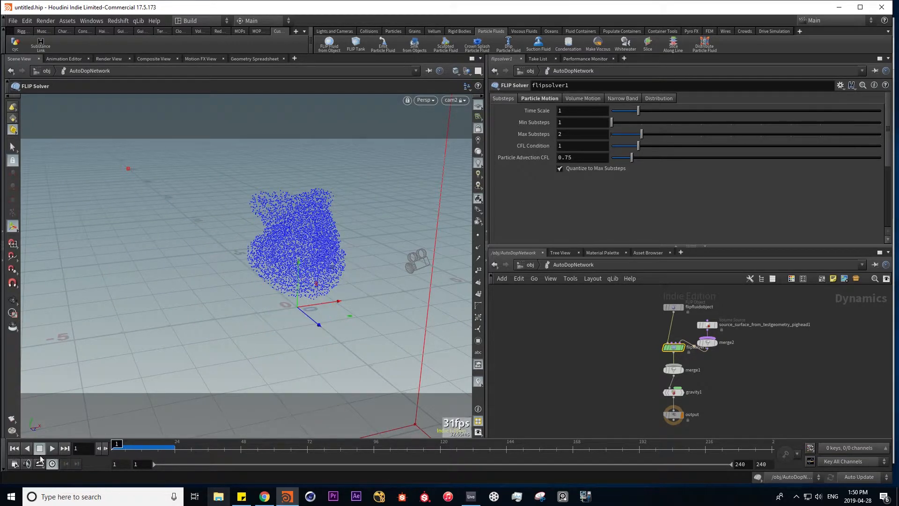
- Add a ground plane collider beneath the emitting pig head and play the simulation up to frame 38
{"action": "left_click", "coordinate": [334, 32]}
{"action": "left_click", "coordinate": [369, 31]}
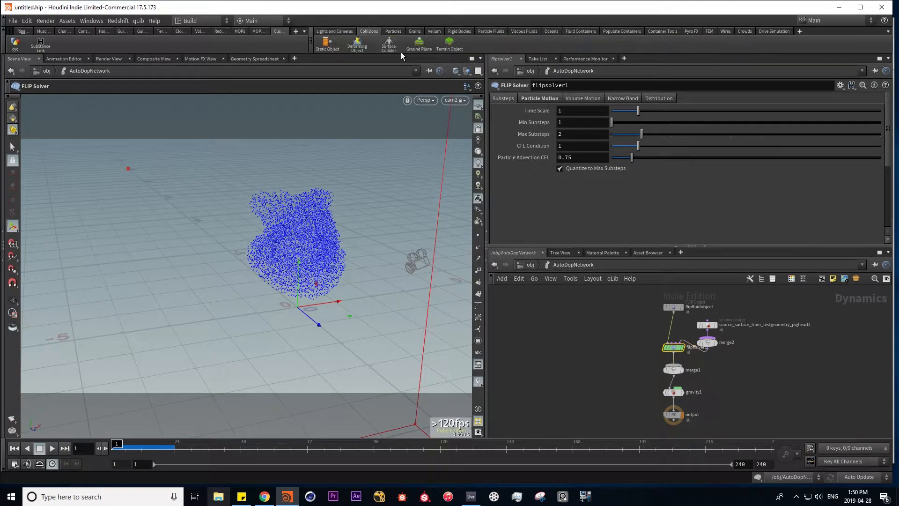
{"action": "left_click", "coordinate": [419, 43]}
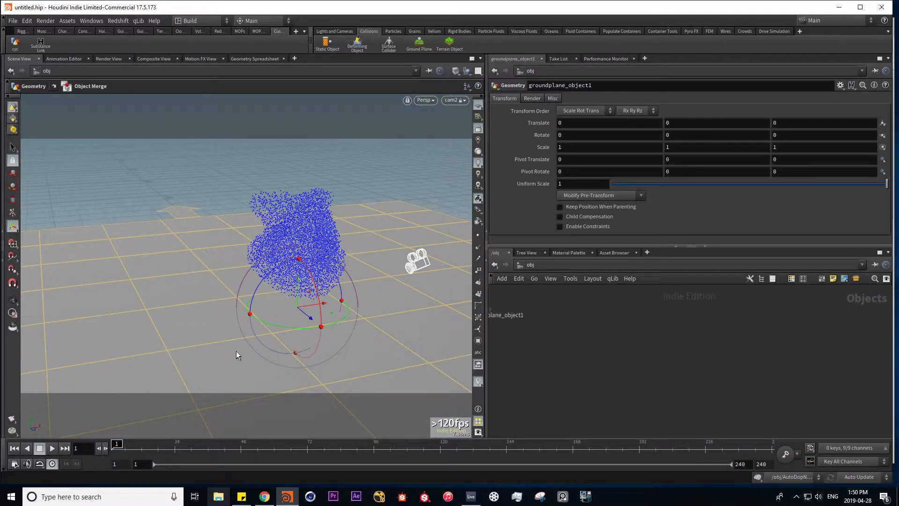
{"action": "left_click", "coordinate": [51, 449]}
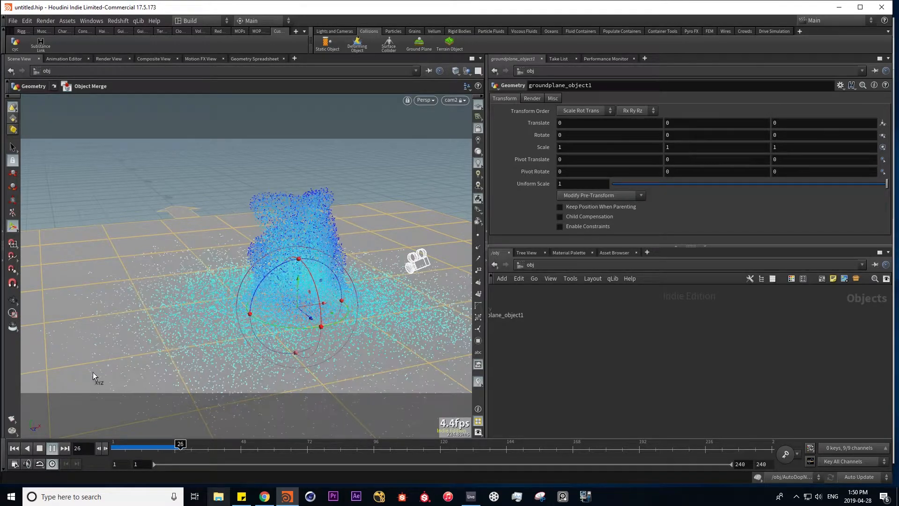
{"action": "left_click", "coordinate": [38, 448]}
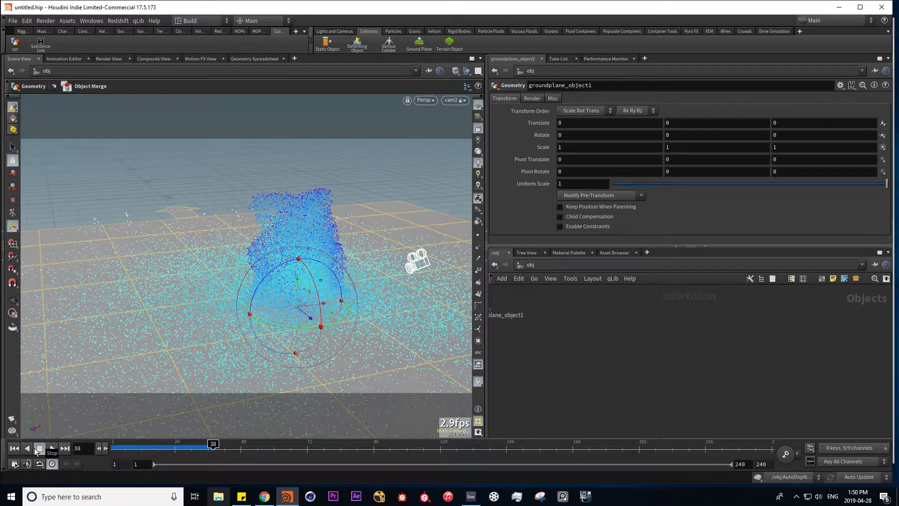
- Open the particle_fluid network and examine the DOP Network and DOP Node paths of import_particle
{"action": "key", "text": "h"}
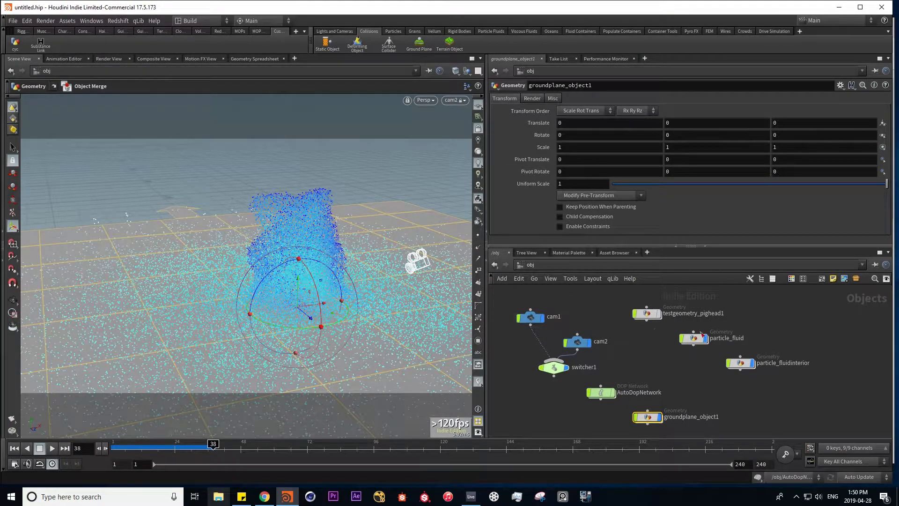
{"action": "middle_click_drag", "start_coordinate": [685, 317], "coordinate": [633, 315]}
{"action": "double_click", "coordinate": [643, 337]}
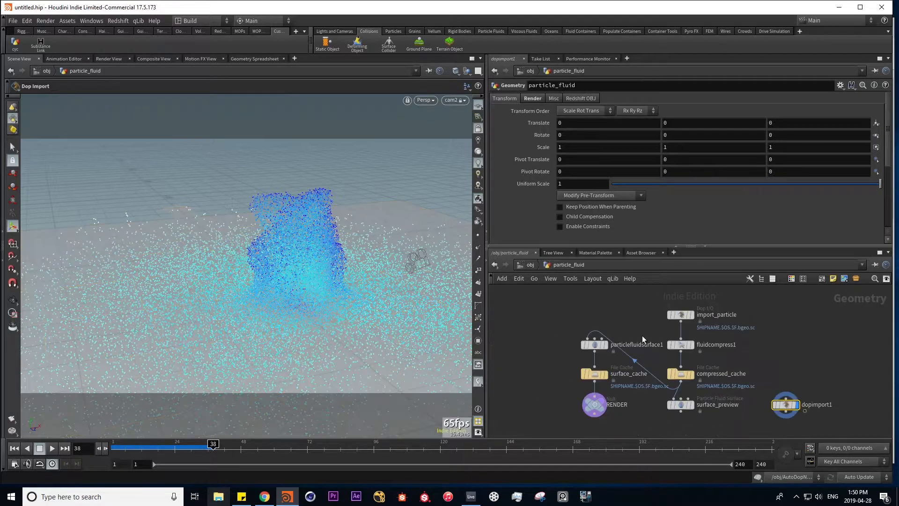
{"action": "middle_click_drag", "start_coordinate": [803, 349], "coordinate": [711, 353]}
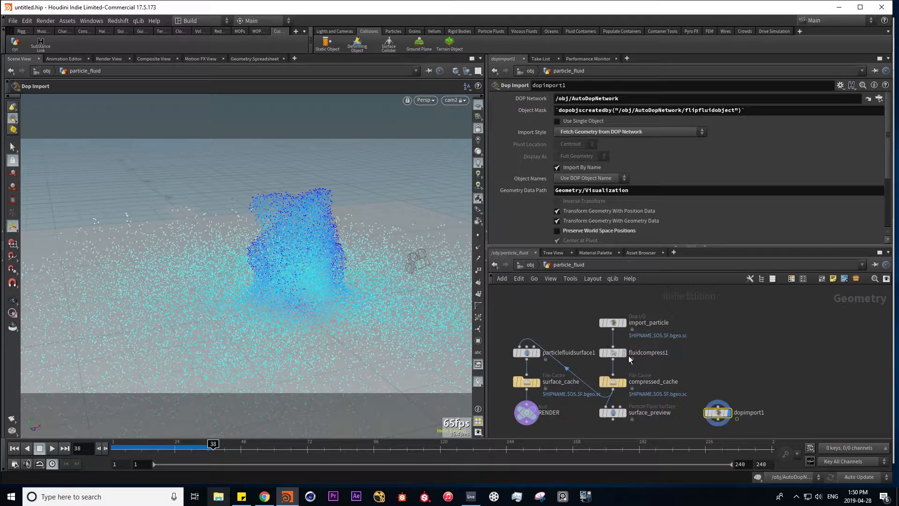
{"action": "middle_click_drag", "start_coordinate": [629, 358], "coordinate": [633, 355]}
{"action": "left_click", "coordinate": [618, 320]}
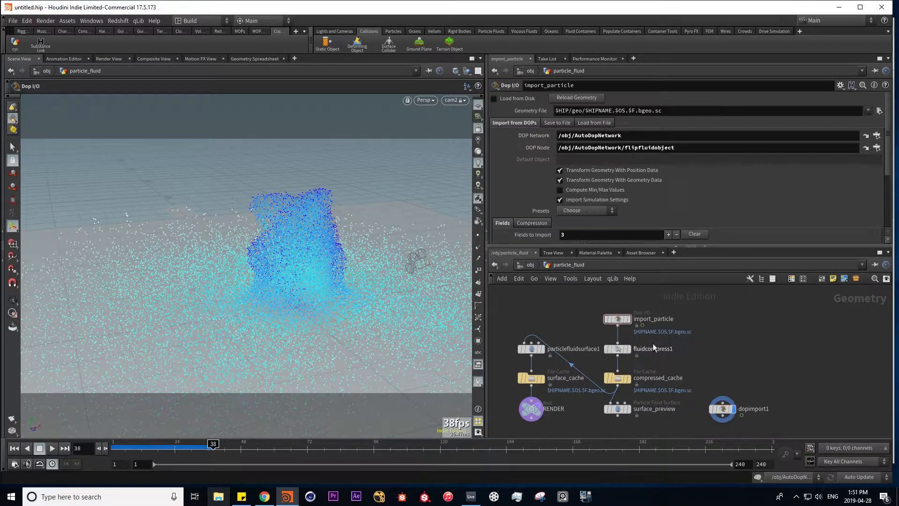
{"action": "left_click", "coordinate": [617, 320]}
{"action": "double_click", "coordinate": [641, 134]}
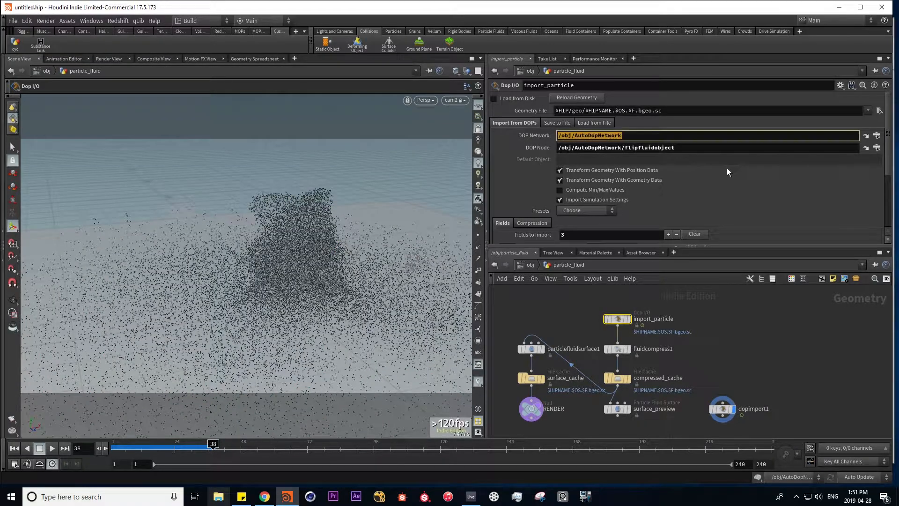
{"action": "double_click", "coordinate": [704, 149]}
- Inspect the fluidcompress1 and compressed_cache nodes, including the file cache settings
{"action": "left_click", "coordinate": [707, 347]}
{"action": "left_click", "coordinate": [619, 348]}
{"action": "left_click", "coordinate": [608, 378]}
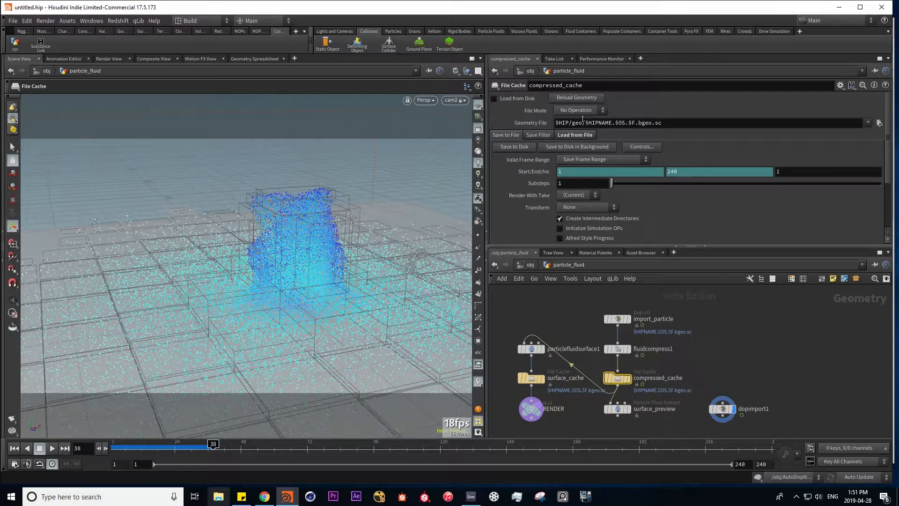
{"action": "middle_click_drag", "start_coordinate": [656, 380], "coordinate": [696, 371]}
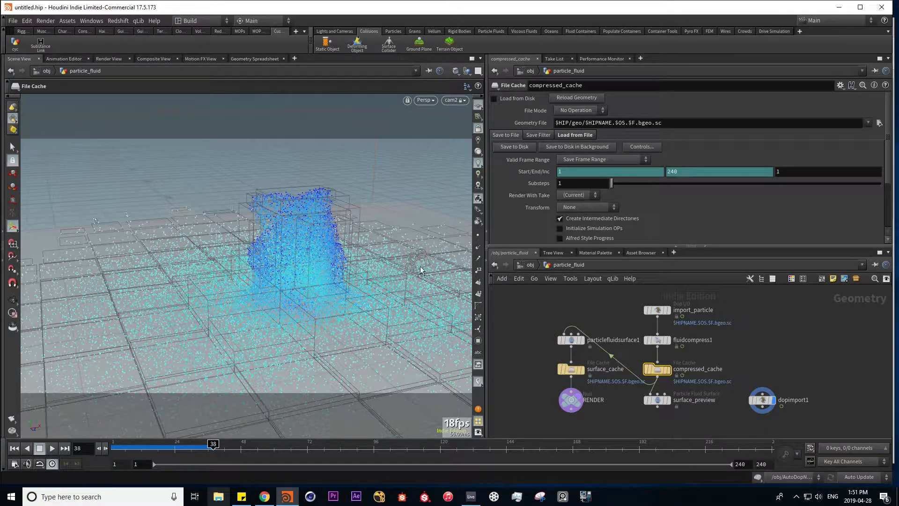
- Display the meshed fluid from particlefluidsurface1 and view the whole splash on the ground plane from above
{"action": "mouse_move", "coordinate": [585, 344]}
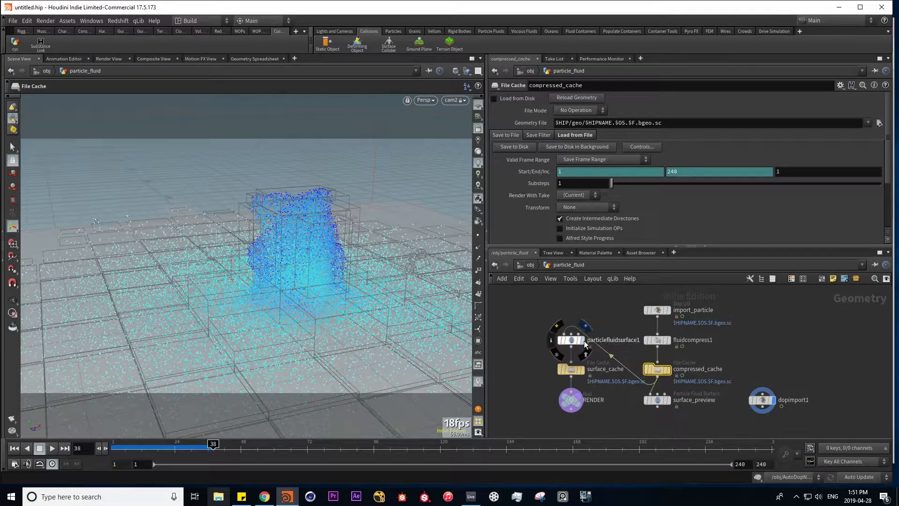
{"action": "left_click", "coordinate": [584, 343]}
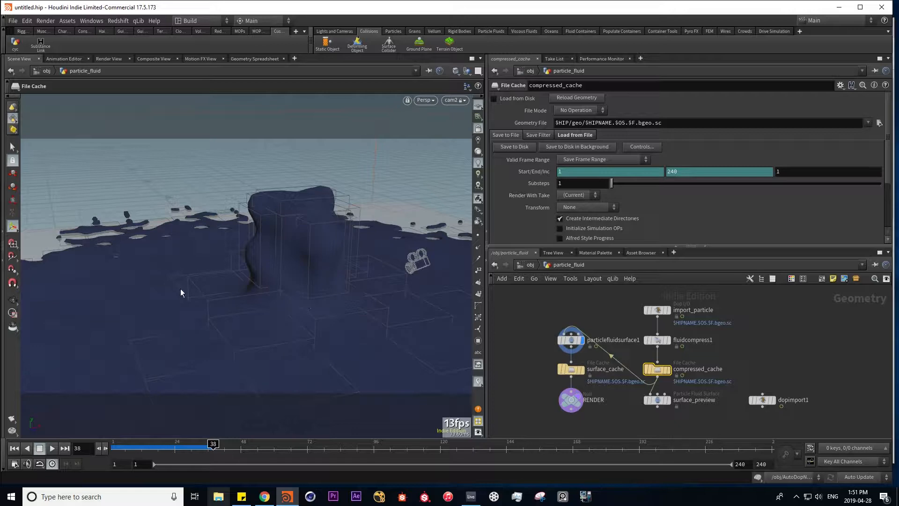
{"action": "right_click_drag", "start_coordinate": [321, 293], "coordinate": [237, 316], "text": "alt"}
{"action": "left_click_drag", "start_coordinate": [237, 315], "coordinate": [165, 286], "text": "alt"}
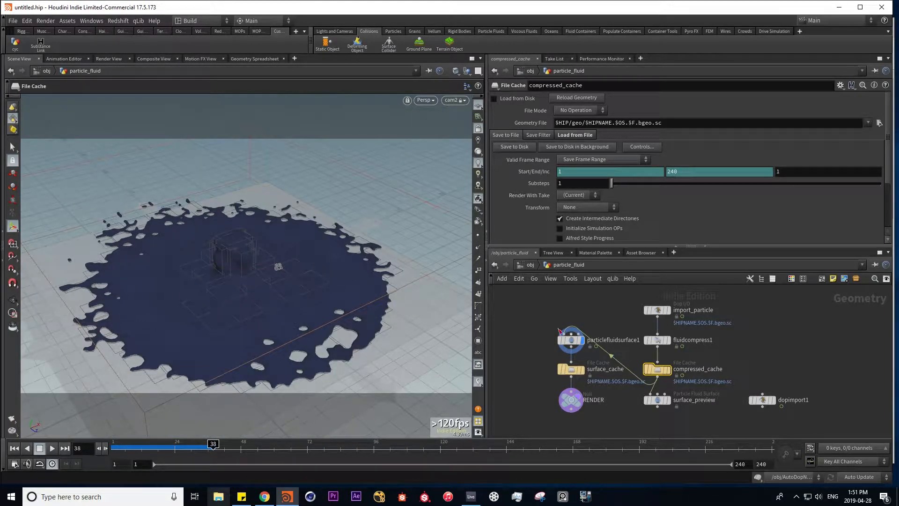
- Reduce the Particle Separation of flipfluidobject inside AutoDopNetwork for a finer fluid
{"action": "key", "text": "u"}
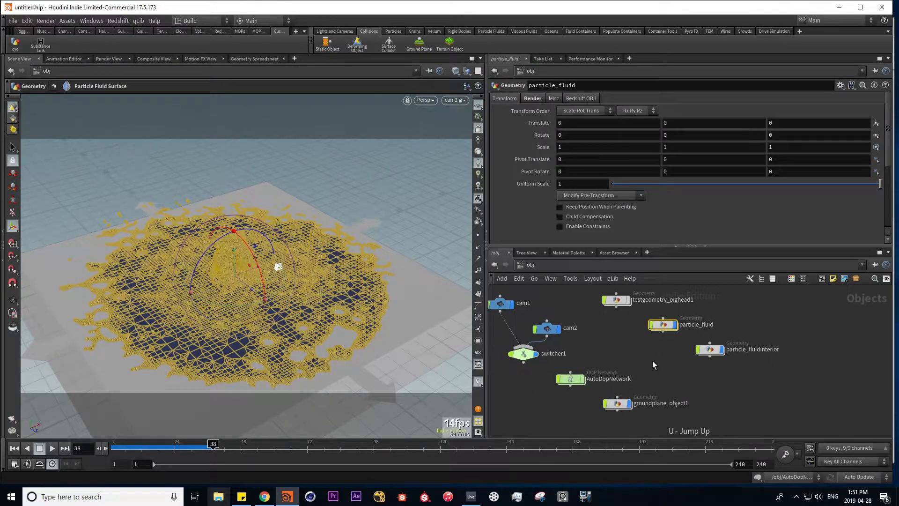
{"action": "double_click", "coordinate": [569, 378]}
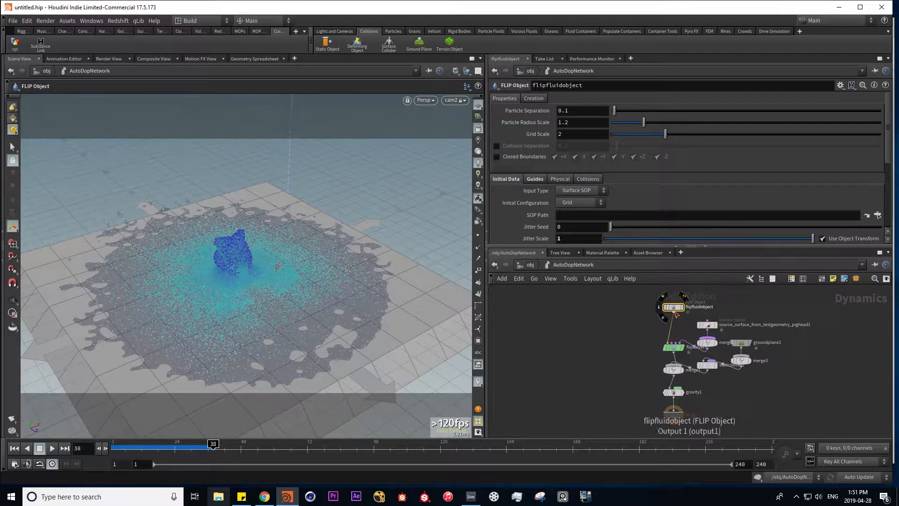
{"action": "left_click", "coordinate": [566, 110]}
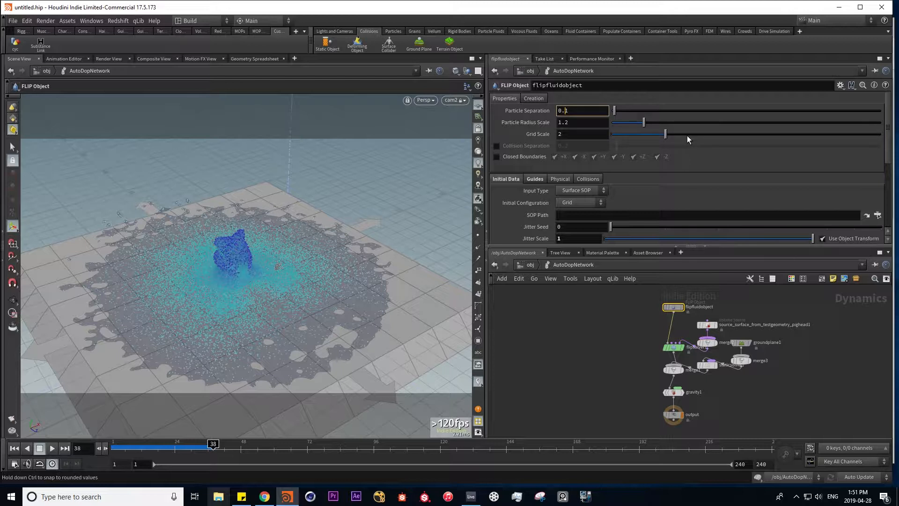
{"action": "type", "text": "0"}
{"action": "key", "text": "Return"}
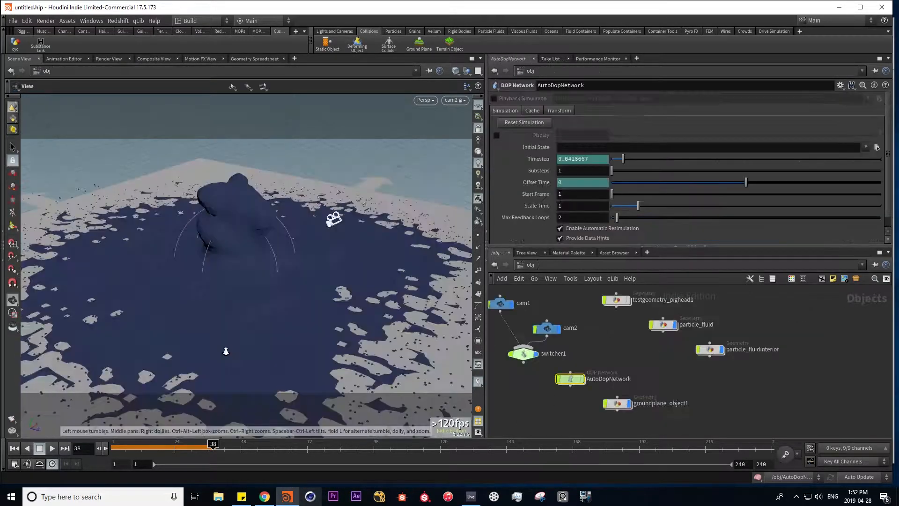
- Play the finer pig head fluid simulation from frame 1 and stop it after checking the first frames
{"action": "left_click_drag", "start_coordinate": [225, 349], "coordinate": [246, 370]}
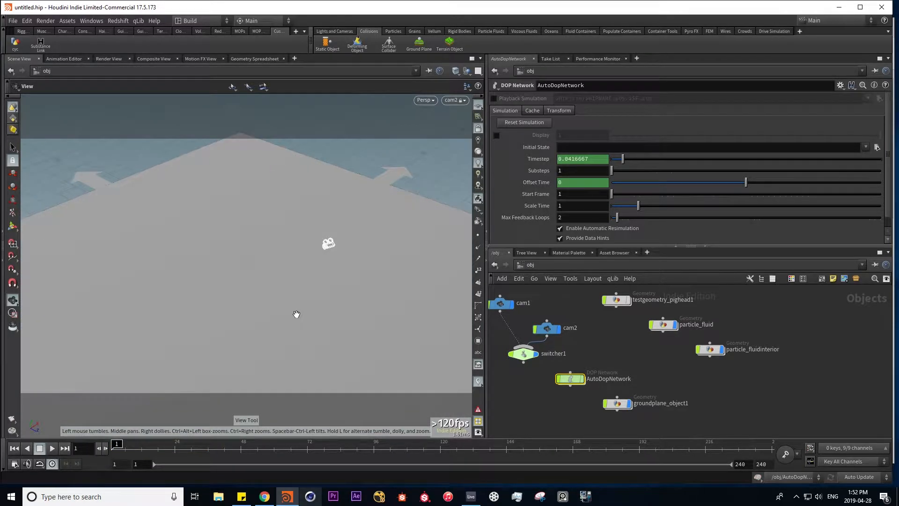
{"action": "key", "text": "Up"}
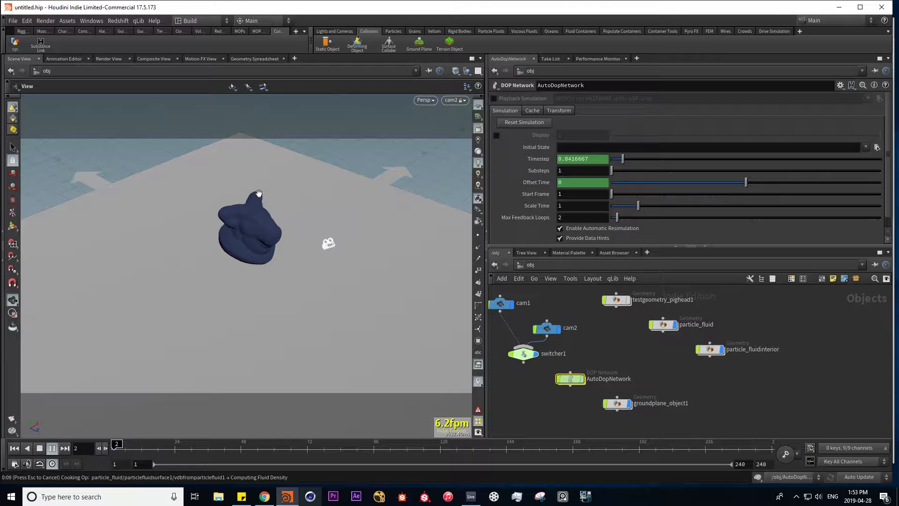
{"action": "left_click", "coordinate": [42, 448]}
- Delete the pig head, the fluid objects, AutoDopNetwork and the ground plane, keeping the cameras and switcher
{"action": "left_click_drag", "start_coordinate": [545, 419], "coordinate": [786, 289]}
{"action": "key", "text": "Delete"}
{"action": "key", "text": "Delete"}
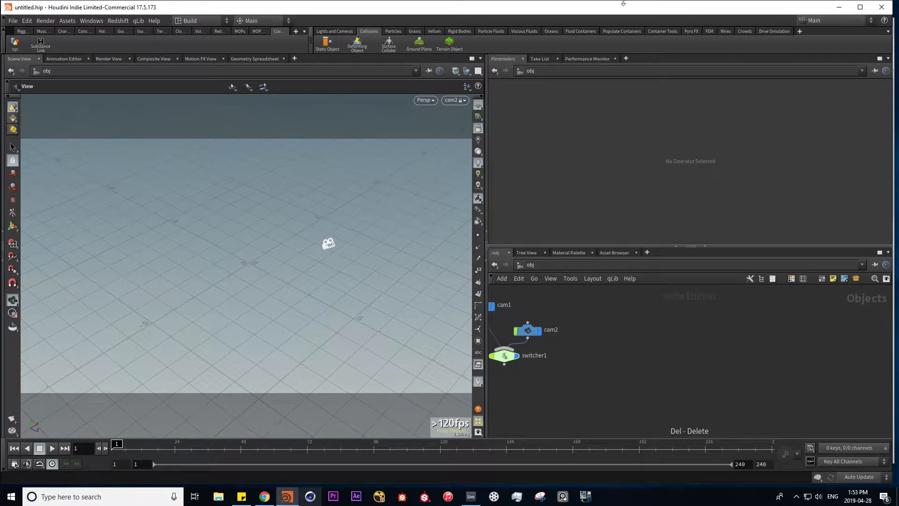
- Create a FLIP Tank and view its particle layer and bounding box from several angles
{"action": "left_click", "coordinate": [493, 31]}
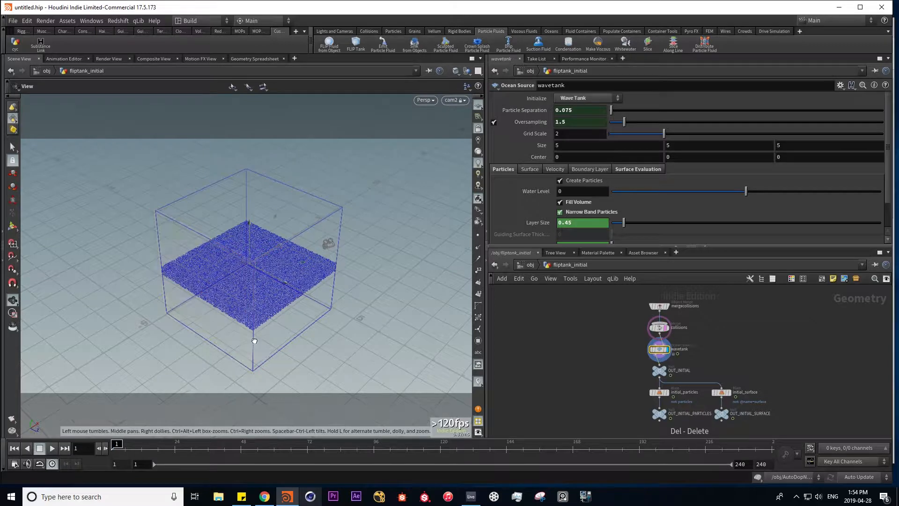
{"action": "left_click_drag", "start_coordinate": [254, 341], "coordinate": [253, 311], "text": "alt"}
{"action": "right_click_drag", "start_coordinate": [254, 311], "coordinate": [394, 265], "text": "alt"}
{"action": "left_click_drag", "start_coordinate": [228, 334], "coordinate": [245, 328], "text": "alt"}
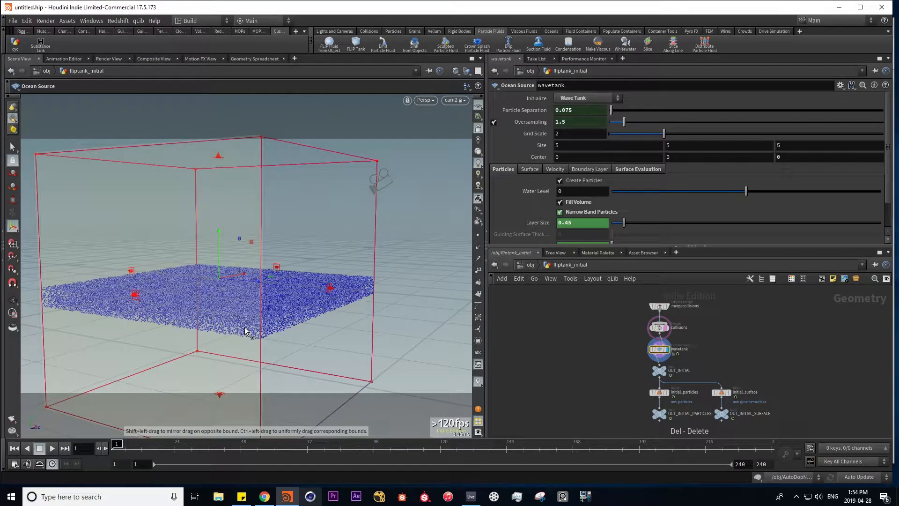
{"action": "left_click_drag", "start_coordinate": [207, 371], "coordinate": [210, 308], "text": "alt"}
{"action": "left_click_drag", "start_coordinate": [173, 353], "coordinate": [282, 263], "text": "alt"}
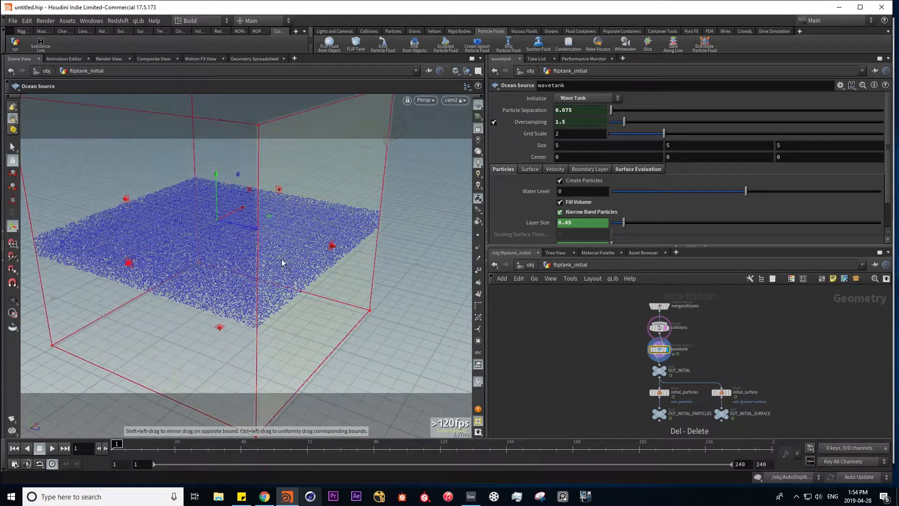
- Play the FLIP tank simulation, watch the particles from a lower angle and return to frame 1
{"action": "left_click", "coordinate": [52, 448]}
{"action": "left_click_drag", "start_coordinate": [254, 335], "coordinate": [184, 345], "text": "alt"}
{"action": "middle_click_drag", "start_coordinate": [690, 349], "coordinate": [656, 374]}
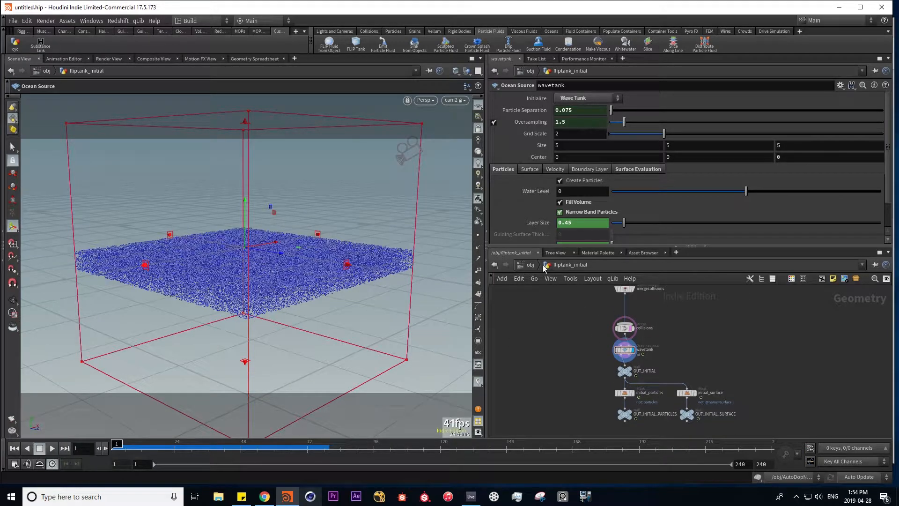
- Add a POP Wind node inside AutoDopNetwork and connect it to the FLIP solver's particle forces input
{"action": "left_click", "coordinate": [544, 265]}
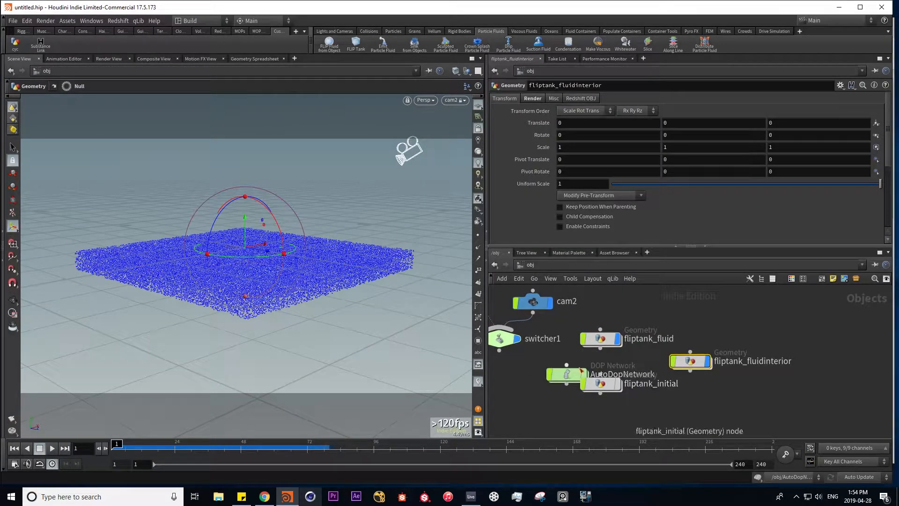
{"action": "double_click", "coordinate": [574, 374]}
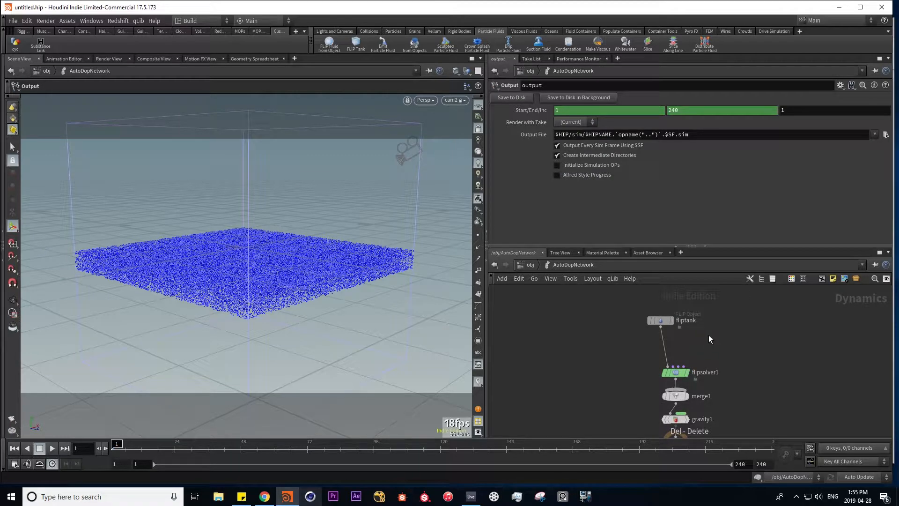
{"action": "key", "text": "Tab"}
{"action": "type", "text": "popwind"}
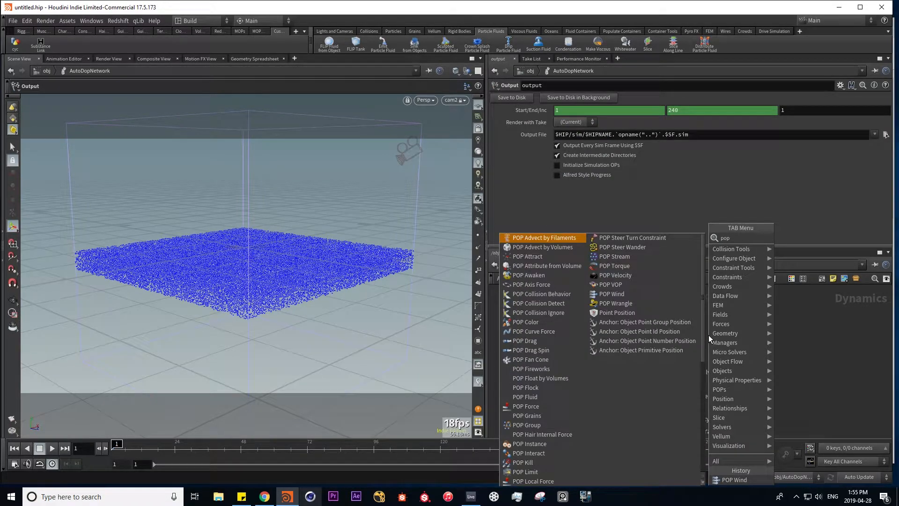
{"action": "key", "text": "Return"}
{"action": "left_click", "coordinate": [709, 335]}
{"action": "left_click", "coordinate": [709, 342]}
{"action": "left_click", "coordinate": [684, 367]}
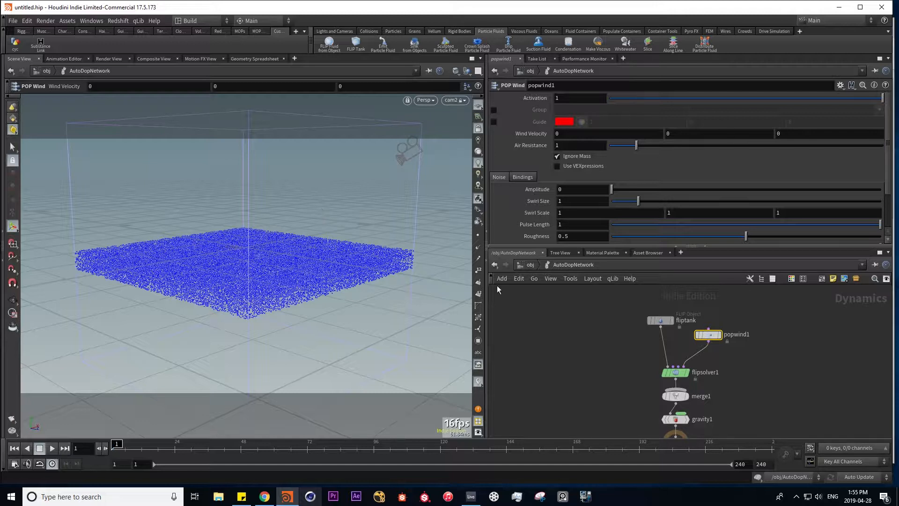
- Set the POP Wind's X wind velocity to 10 and play the tank simulation, viewing it from the side
{"action": "left_click", "coordinate": [585, 133]}
{"action": "type", "text": "1-"}
{"action": "key", "text": "Return"}
{"action": "key", "text": "Up"}
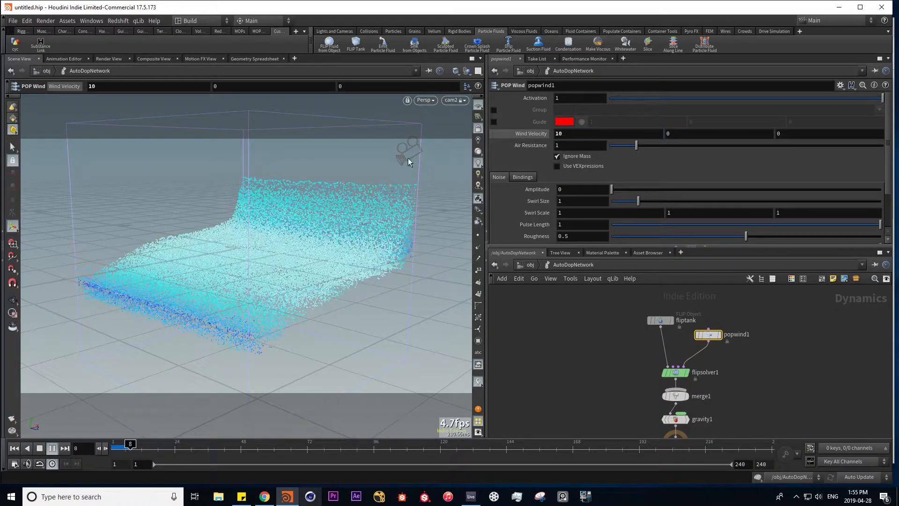
{"action": "mouse_move", "coordinate": [276, 309]}
{"action": "left_mouse_down", "text": "alt"}
{"action": "mouse_move", "coordinate": [223, 313]}
{"action": "mouse_move", "coordinate": [210, 295]}
{"action": "mouse_move", "coordinate": [181, 301]}
{"action": "mouse_move", "coordinate": [337, 308]}
{"action": "mouse_move", "coordinate": [263, 307]}
{"action": "mouse_move", "coordinate": [281, 307]}
{"action": "left_mouse_up", "text": "alt"}
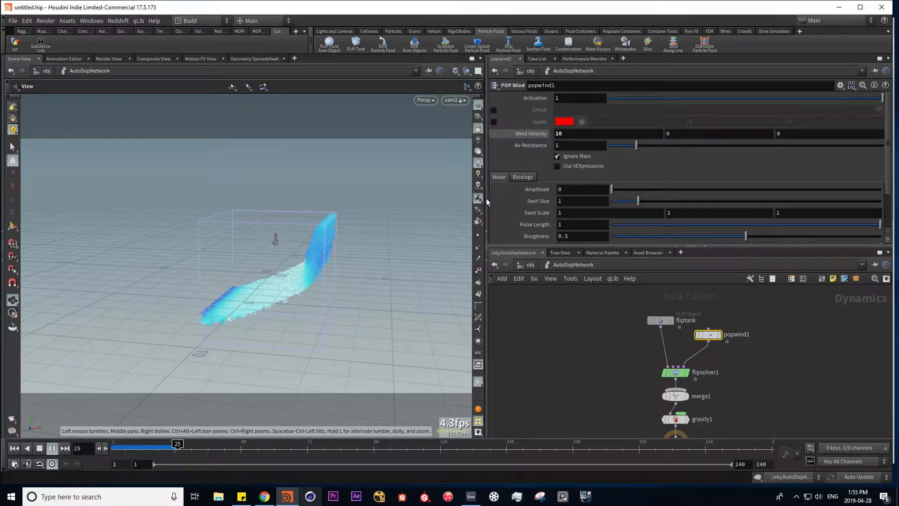
- Set the POP Wind's X wind velocity to 1, watch the waves from another angle and return to frame 1
{"action": "left_click", "coordinate": [566, 133]}
{"action": "key", "text": "BackSpace"}
{"action": "key", "text": "Return"}
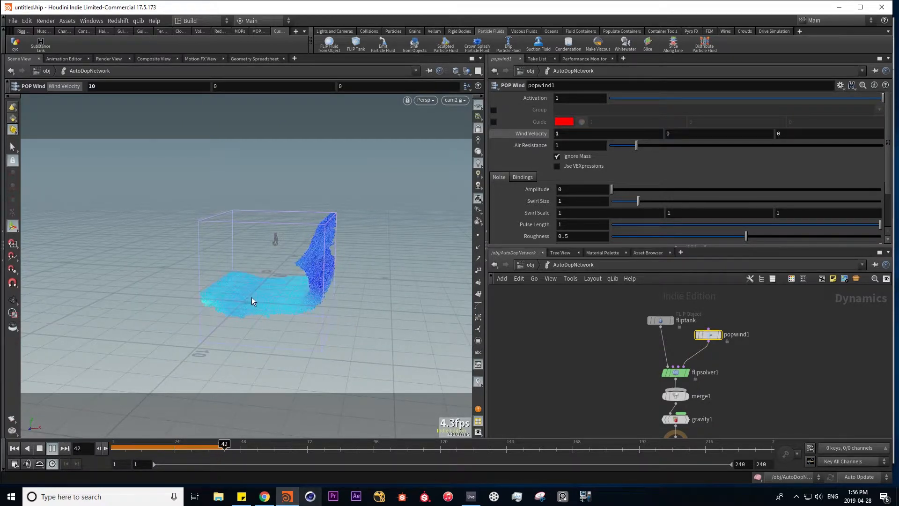
{"action": "right_click_drag", "start_coordinate": [267, 299], "coordinate": [316, 290], "text": "alt"}
{"action": "left_click_drag", "start_coordinate": [317, 290], "coordinate": [287, 327]}
{"action": "key", "text": "Return"}
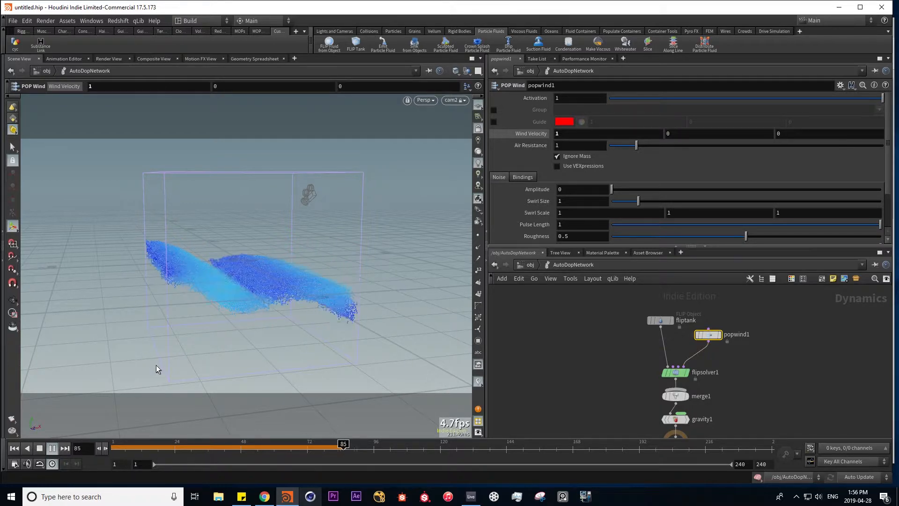
{"action": "left_click", "coordinate": [14, 449]}
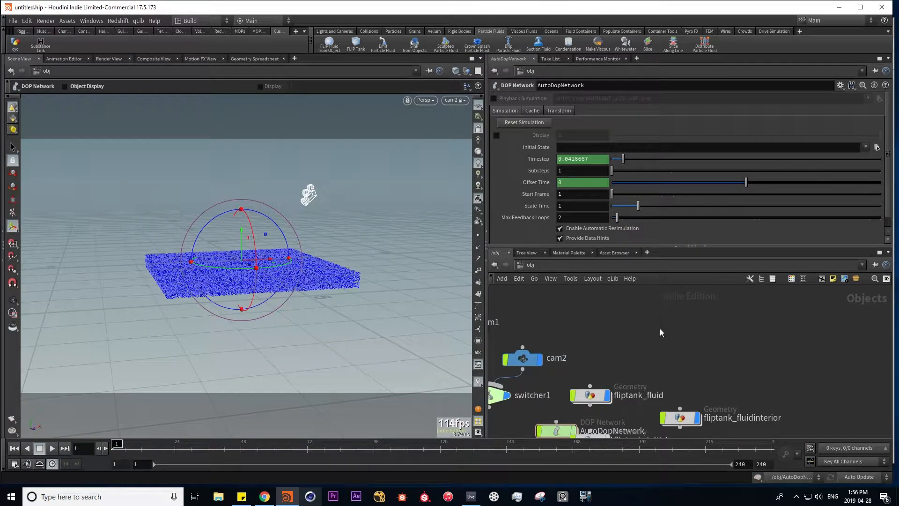
- Add a Squab test geometry at object level, scale it uniformly to 0.686 and raise it to about 2.12 above the tank
{"action": "key", "text": "Tab"}
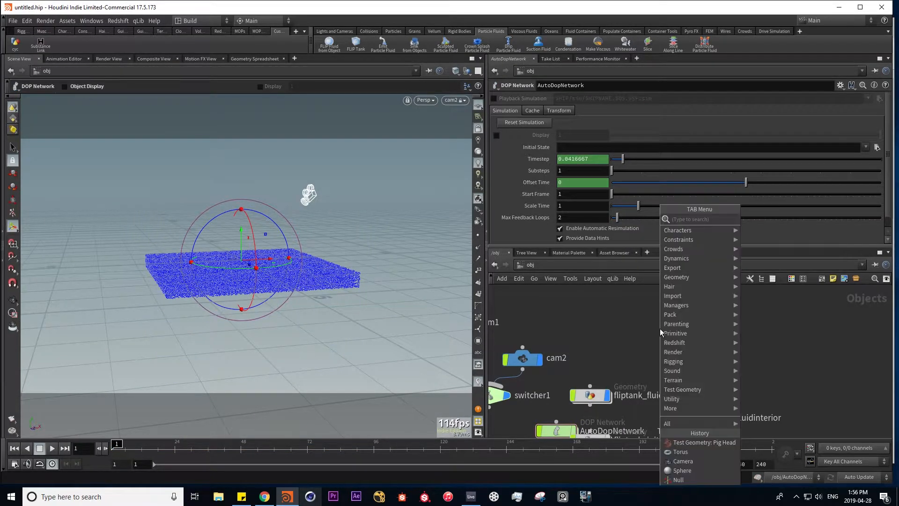
{"action": "type", "text": "test"}
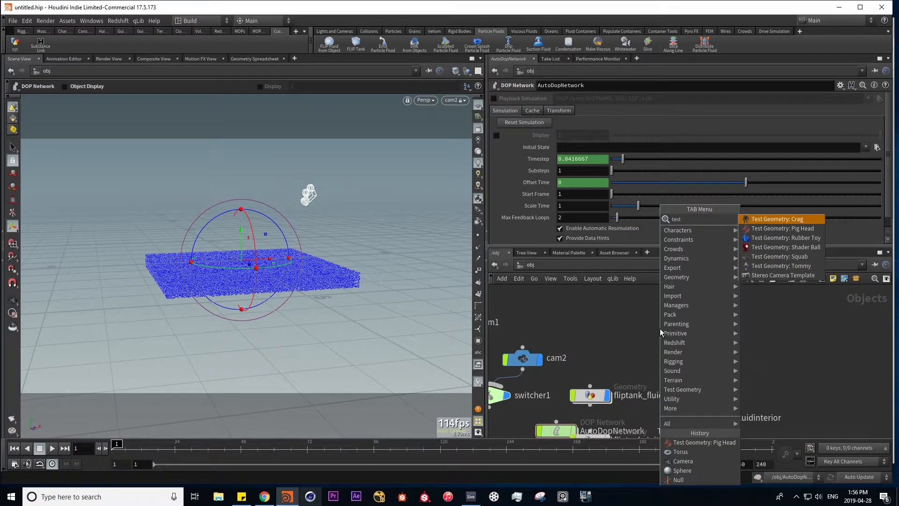
{"action": "left_click", "coordinate": [752, 258]}
{"action": "left_click", "coordinate": [641, 333]}
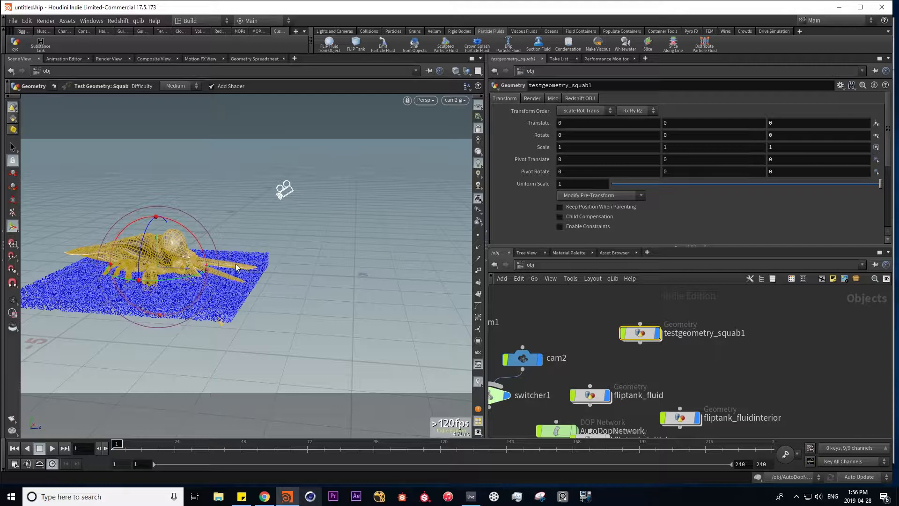
{"action": "left_click_drag", "start_coordinate": [865, 186], "coordinate": [797, 185]}
{"action": "left_click_drag", "start_coordinate": [157, 241], "coordinate": [154, 155]}
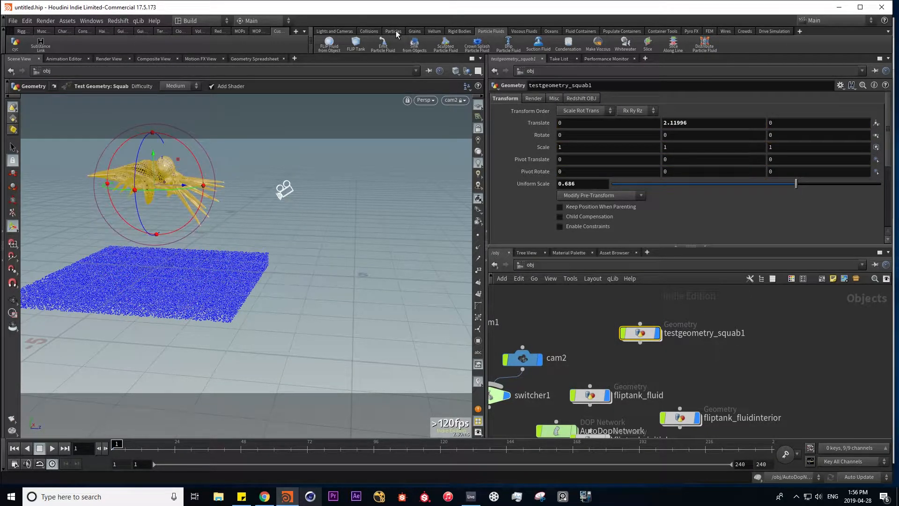
- Turn the squab into an RBD Hero Object and select its RBD object node inside AutoDopNetwork
{"action": "left_click", "coordinate": [459, 31]}
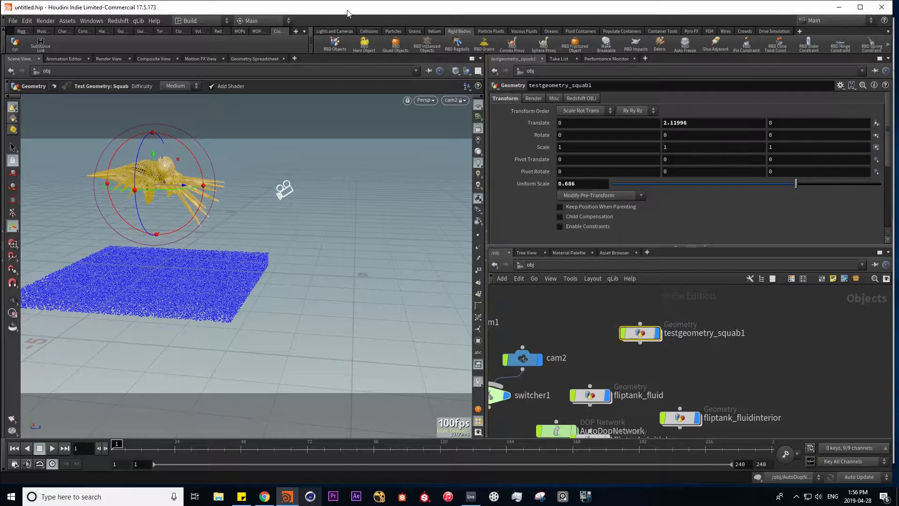
{"action": "left_click", "coordinate": [370, 50]}
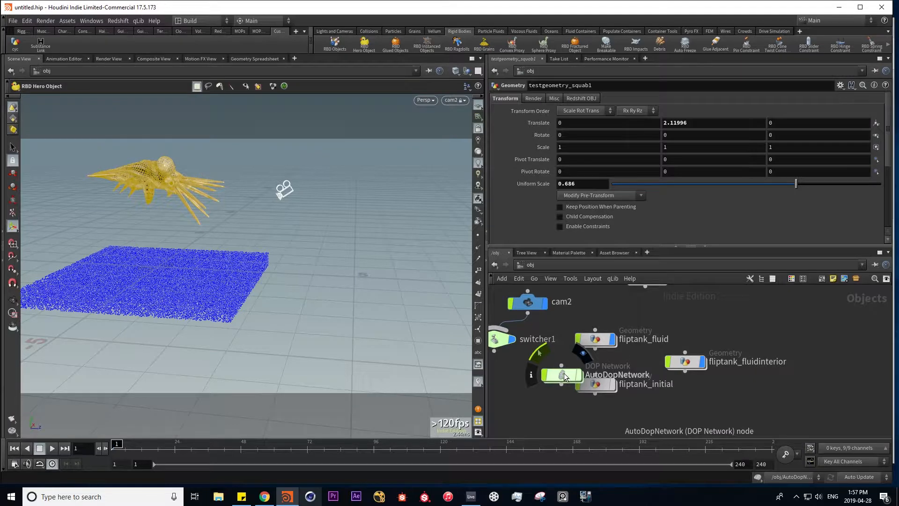
{"action": "double_click", "coordinate": [564, 373]}
{"action": "middle_click_drag", "start_coordinate": [591, 348], "coordinate": [540, 351]}
{"action": "left_click_drag", "start_coordinate": [690, 420], "coordinate": [548, 311]}
{"action": "middle_click_drag", "start_coordinate": [582, 347], "coordinate": [595, 359]}
{"action": "left_click", "coordinate": [558, 323]}
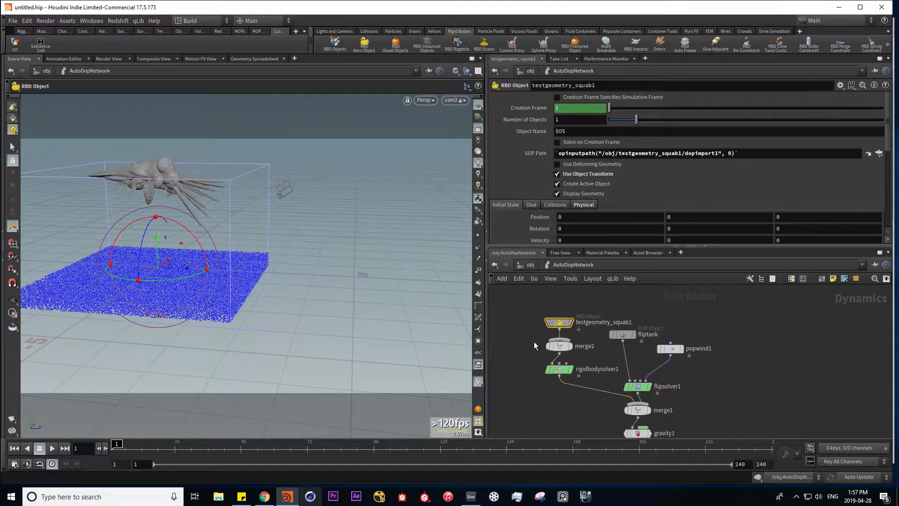
- Check the SOP path of the squab's RBD object and play the simulation with the squab falling into the tank
{"action": "left_click", "coordinate": [773, 152]}
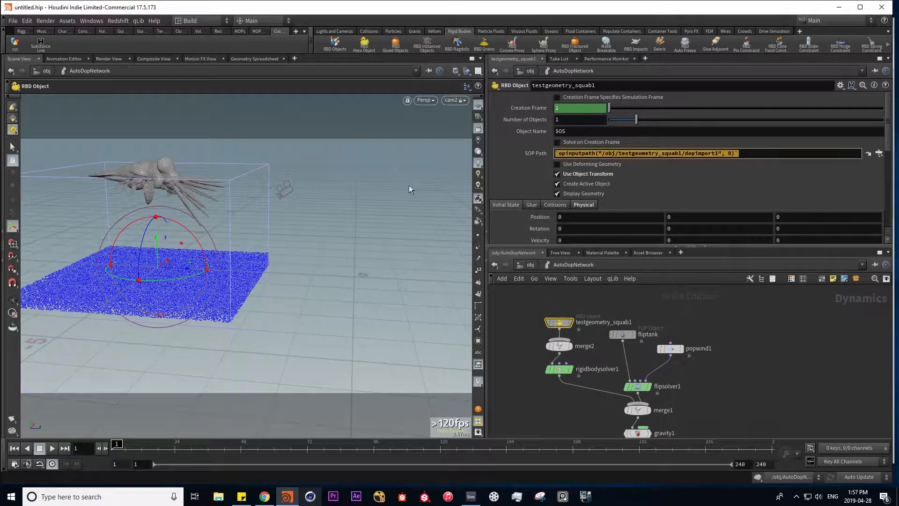
{"action": "left_click", "coordinate": [806, 427]}
{"action": "middle_click_drag", "start_coordinate": [709, 412], "coordinate": [724, 383]}
{"action": "left_click", "coordinate": [47, 450]}
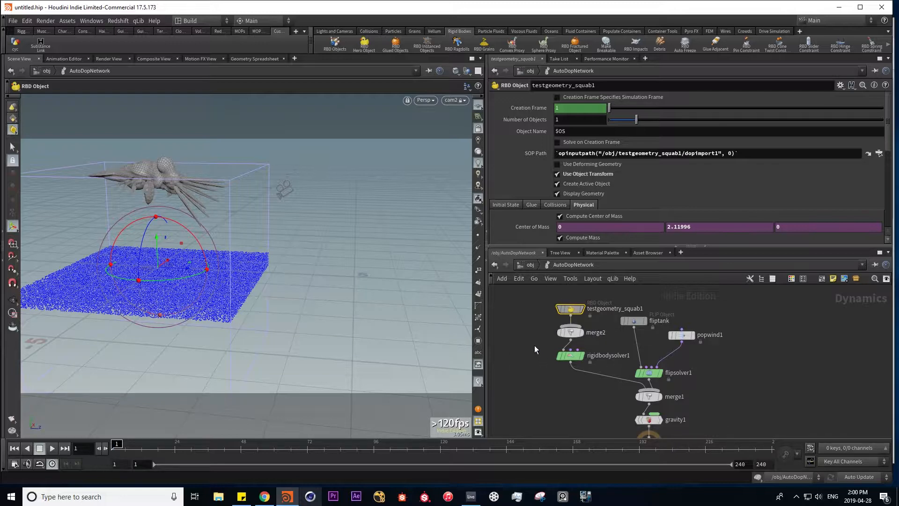
- Set the FLIP solver's collision Velocity Scale to 15, play the simulation and return to frame 1
{"action": "left_click", "coordinate": [649, 373]}
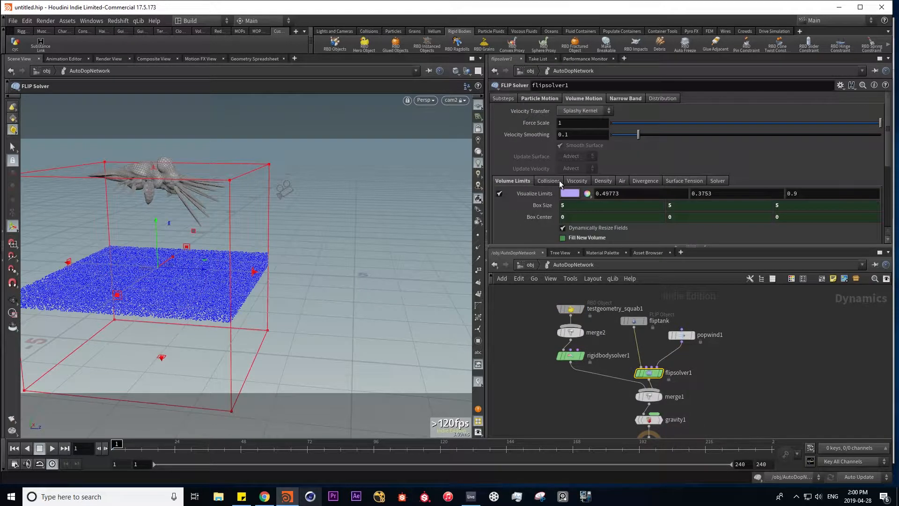
{"action": "left_click", "coordinate": [552, 181]}
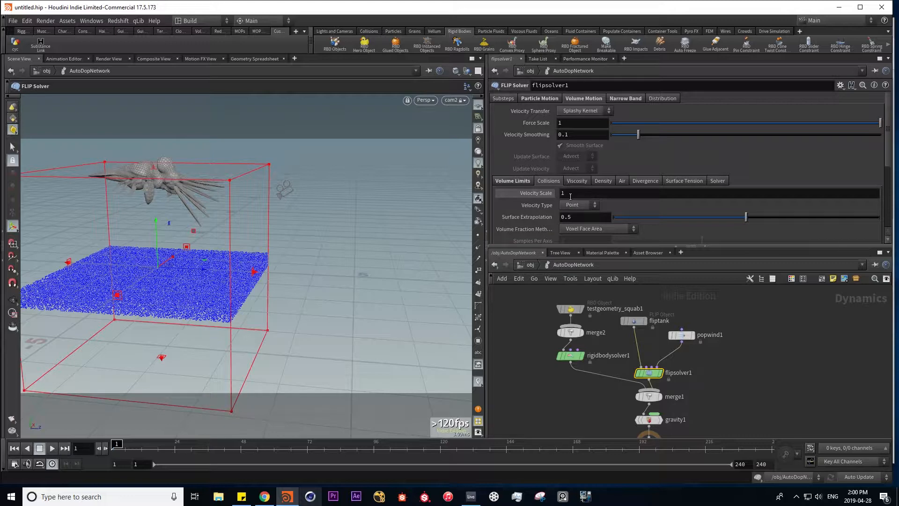
{"action": "left_click", "coordinate": [573, 193]}
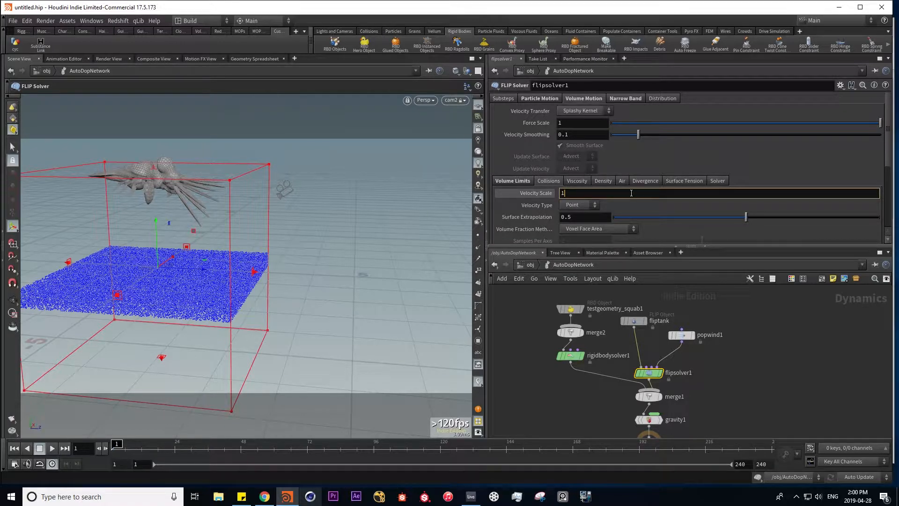
{"action": "type", "text": "5"}
{"action": "key", "text": "Return"}
{"action": "key", "text": "Up"}
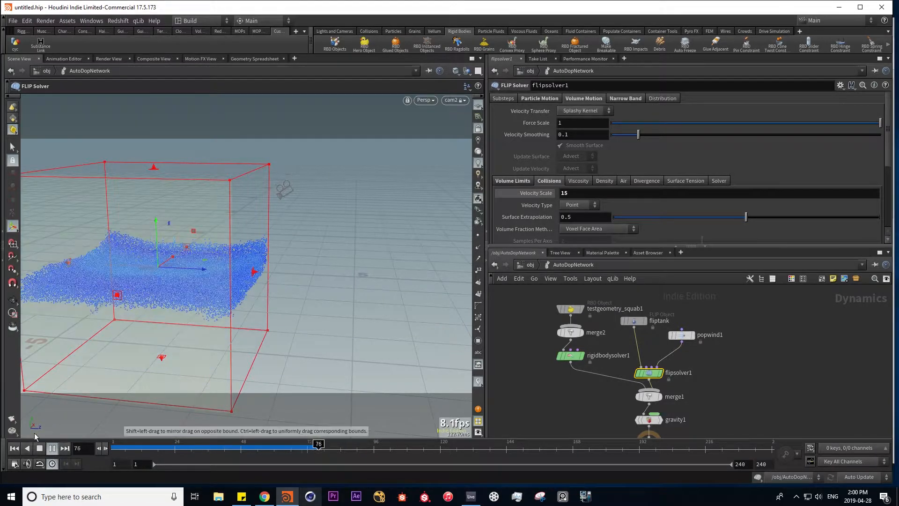
{"action": "left_click", "coordinate": [14, 448]}
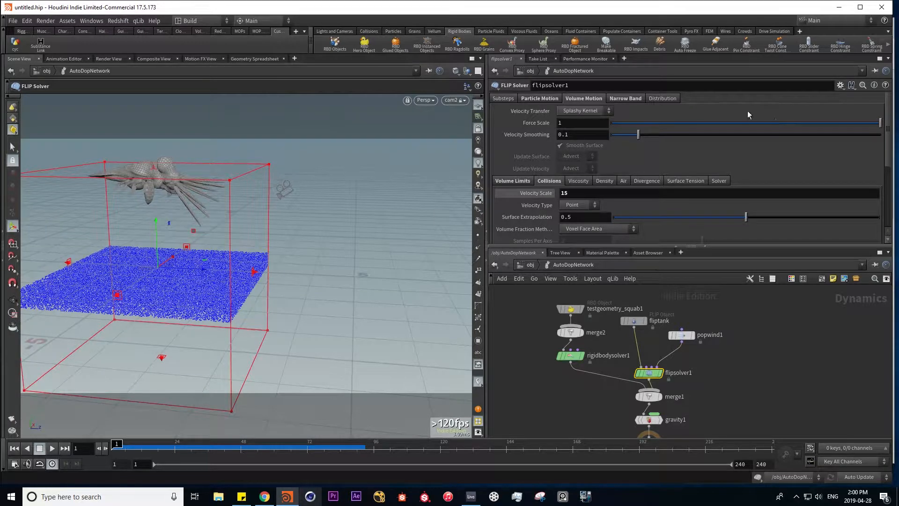
- Generate whitewater from the fliptank fluid with the Whitewater tool
{"action": "left_click", "coordinate": [498, 33]}
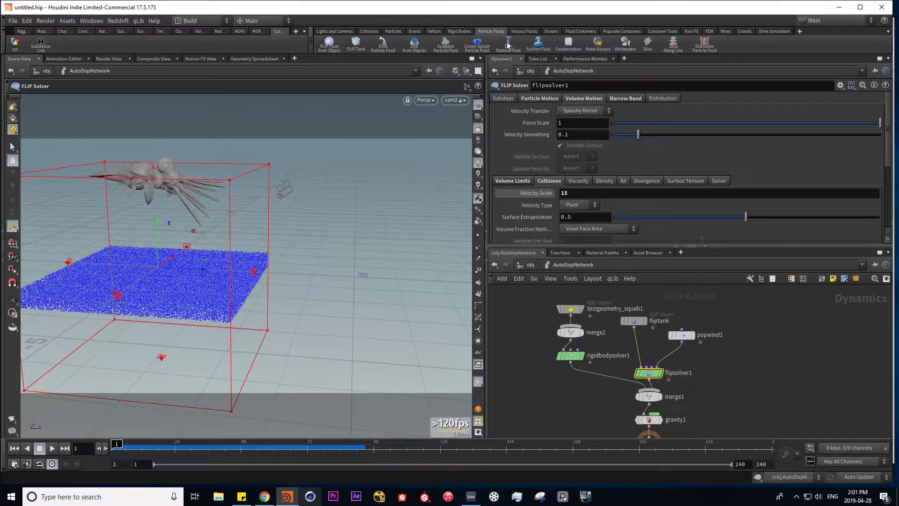
{"action": "left_click", "coordinate": [532, 265]}
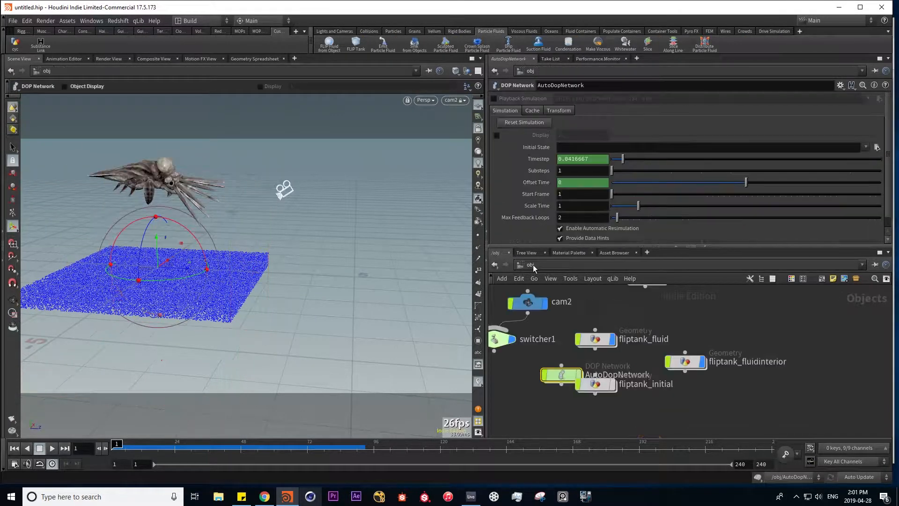
{"action": "left_click", "coordinate": [627, 44]}
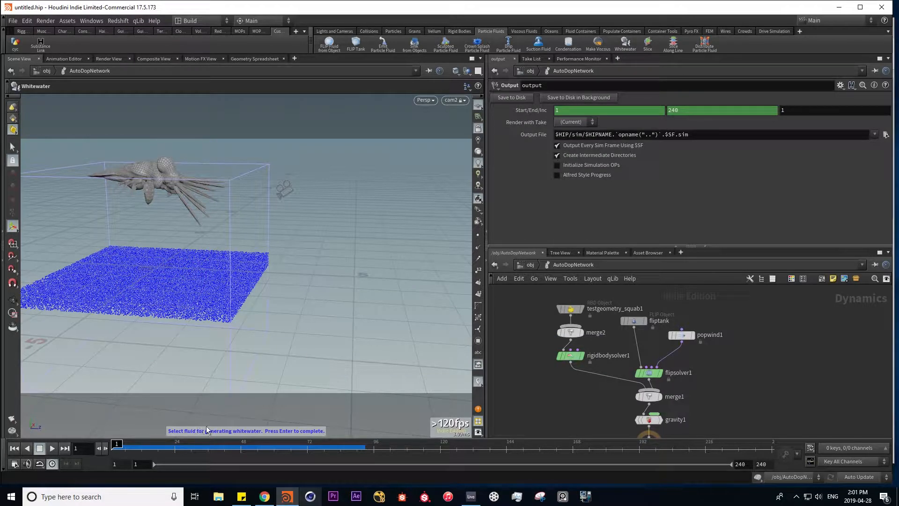
{"action": "left_click", "coordinate": [170, 294]}
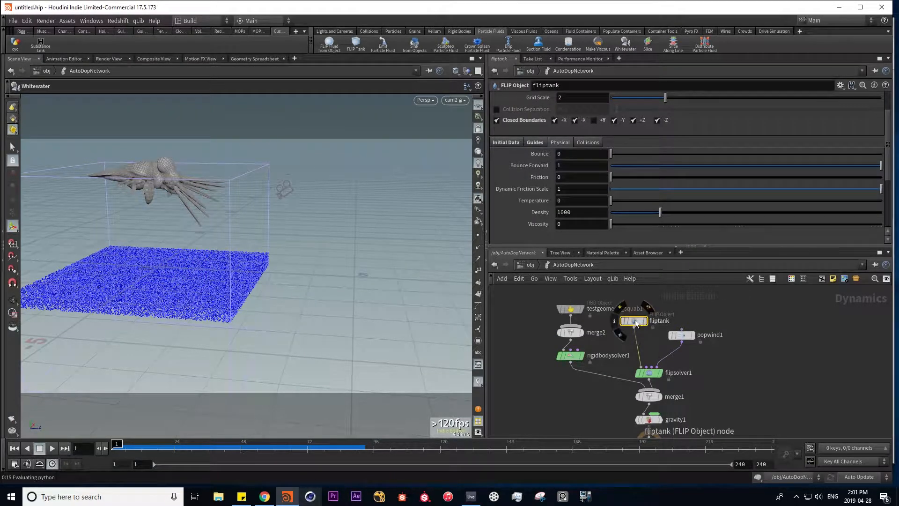
{"action": "key", "text": "Return"}
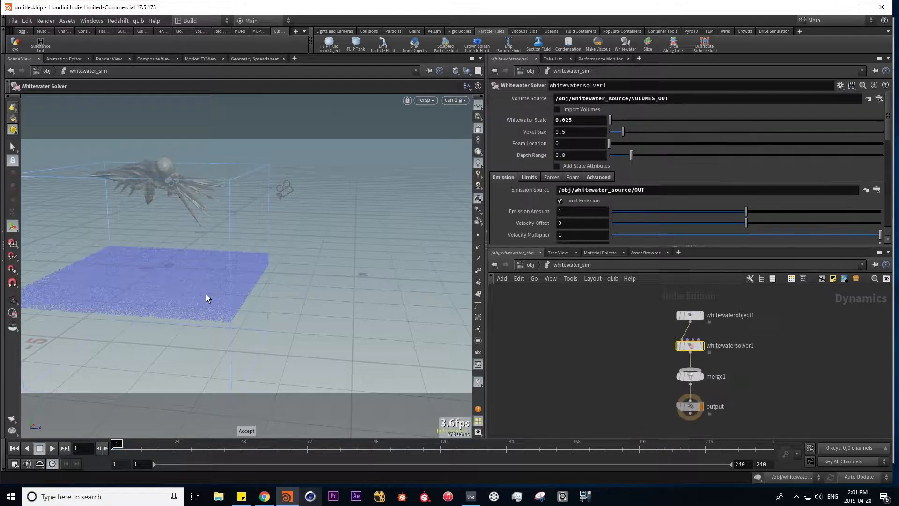
- Move the whitewater nodes apart from the tank nodes at object level, play the whitewater simulation and return to frame 1
{"action": "left_click", "coordinate": [530, 265]}
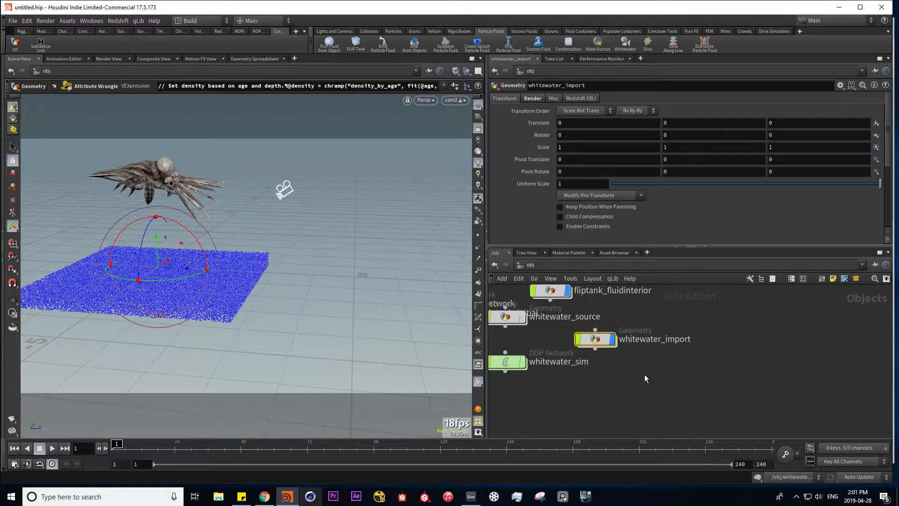
{"action": "middle_click_drag", "start_coordinate": [688, 353], "coordinate": [740, 379]}
{"action": "left_click_drag", "start_coordinate": [697, 399], "coordinate": [774, 382]}
{"action": "middle_click_drag", "start_coordinate": [688, 313], "coordinate": [691, 303]}
{"action": "left_click_drag", "start_coordinate": [604, 368], "coordinate": [781, 404]}
{"action": "middle_click_drag", "start_coordinate": [642, 373], "coordinate": [636, 380]}
{"action": "left_click_drag", "start_coordinate": [606, 417], "coordinate": [785, 390]}
{"action": "middle_click_drag", "start_coordinate": [808, 380], "coordinate": [753, 404]}
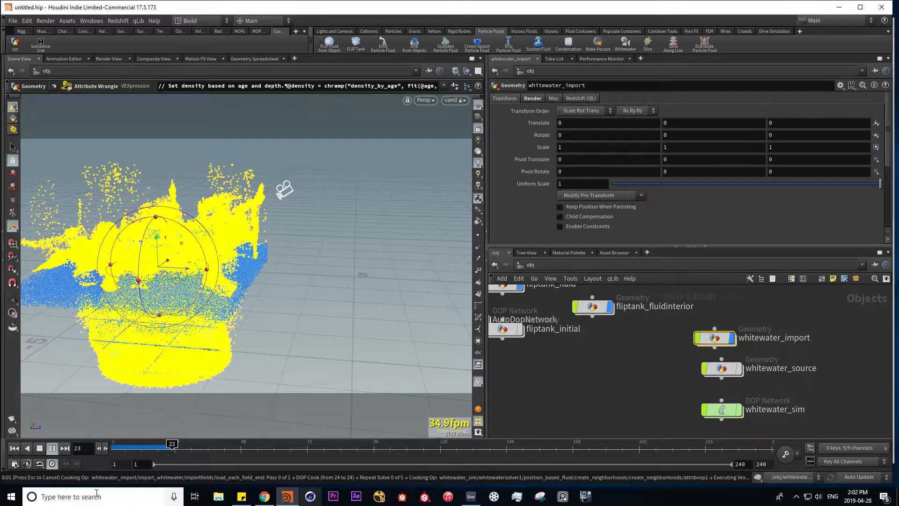
{"action": "left_click", "coordinate": [43, 448]}
{"action": "left_click", "coordinate": [43, 448]}
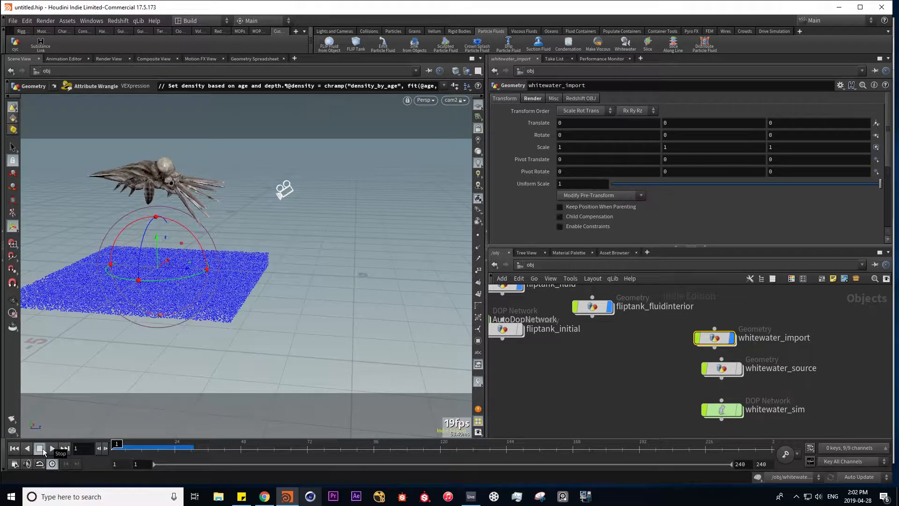
- Delete the squab, FLIP tank, whitewater and AutoDopNetwork nodes, keeping the two cameras and the switcher
{"action": "scroll", "coordinate": [658, 340], "scroll_direction": "down", "scroll_amount": 5}
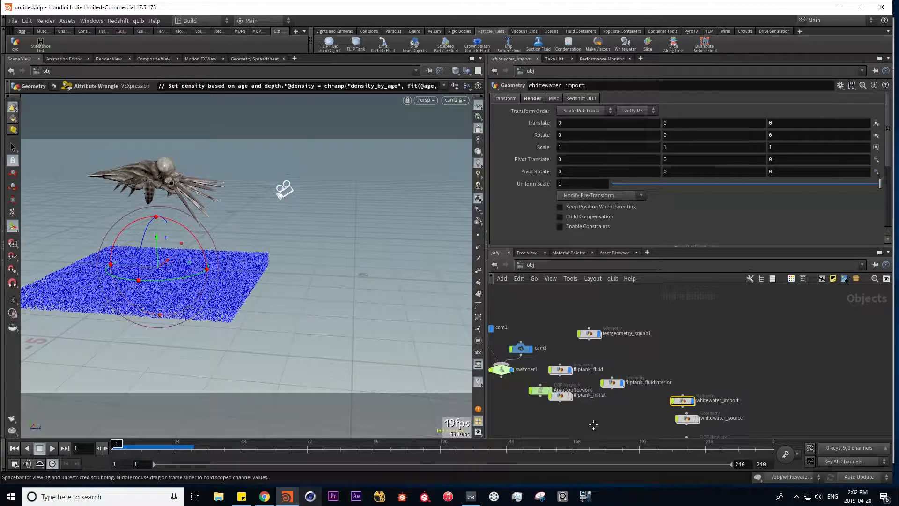
{"action": "left_click_drag", "start_coordinate": [562, 433], "coordinate": [750, 311]}
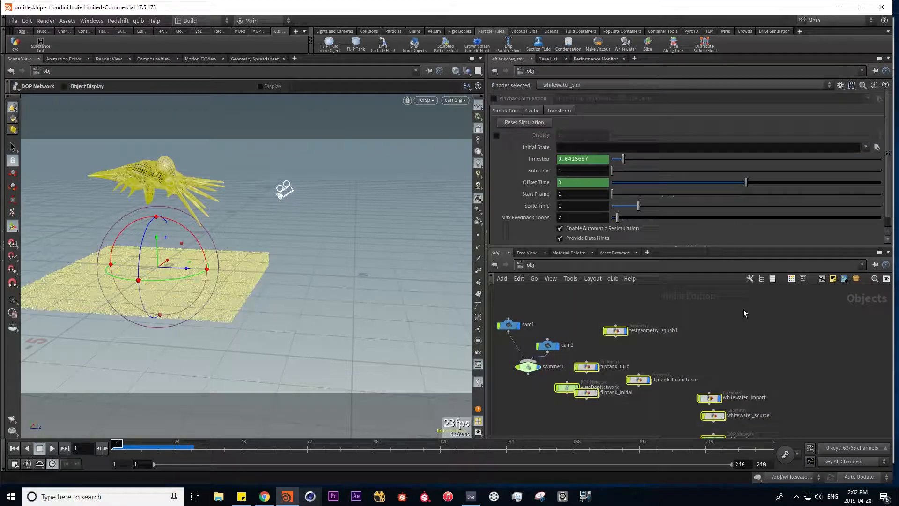
{"action": "key", "text": "Delete"}
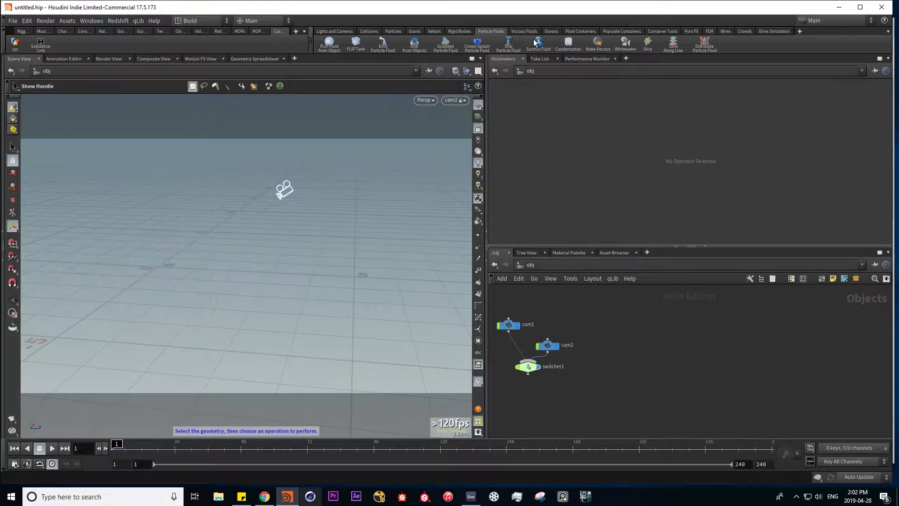
- Create an ocean surface with the ocean tools and play its wave animation
{"action": "left_click", "coordinate": [525, 31]}
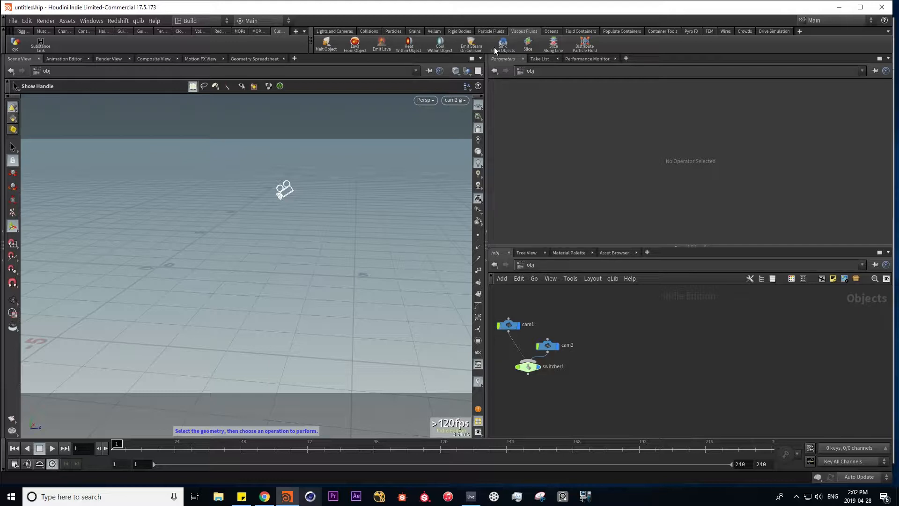
{"action": "left_click", "coordinate": [556, 31]}
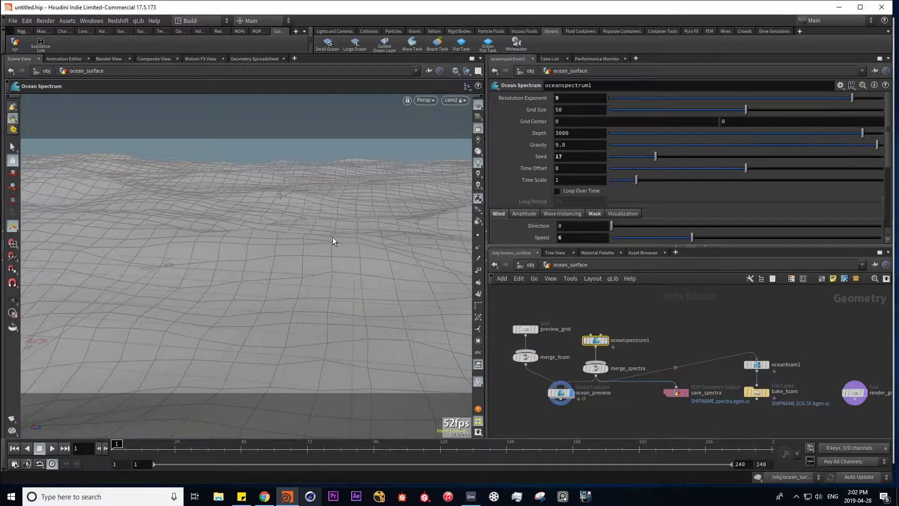
{"action": "right_click_drag", "start_coordinate": [332, 237], "coordinate": [237, 231], "text": "alt"}
{"action": "middle_click_drag", "start_coordinate": [237, 231], "coordinate": [289, 297], "text": "alt"}
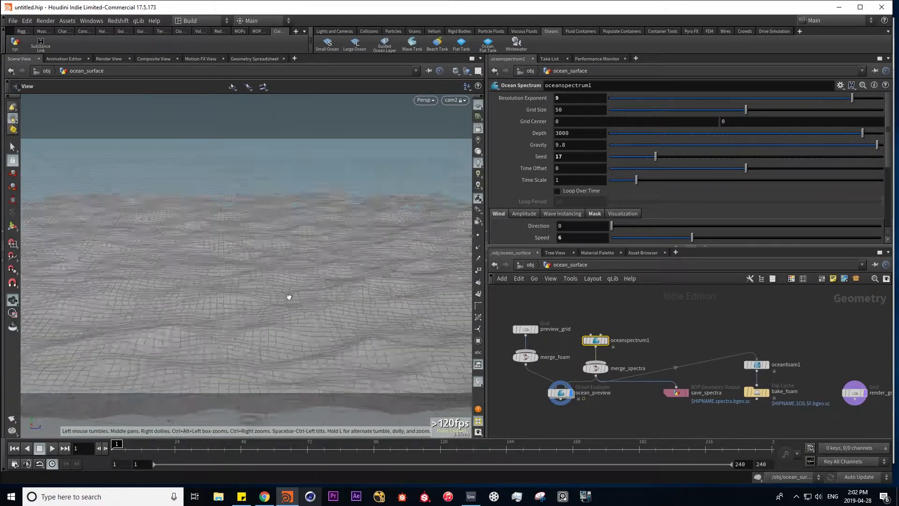
{"action": "key", "text": "Return"}
{"action": "left_click", "coordinate": [51, 448]}
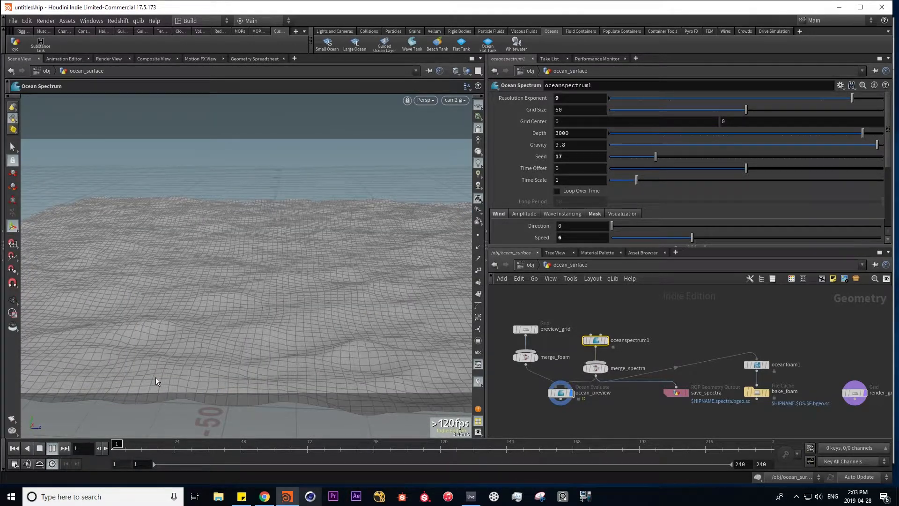
{"action": "right_click_drag", "start_coordinate": [328, 280], "coordinate": [257, 299], "text": "alt"}
{"action": "left_click_drag", "start_coordinate": [257, 299], "coordinate": [336, 328], "text": "alt"}
{"action": "key", "text": "Return"}
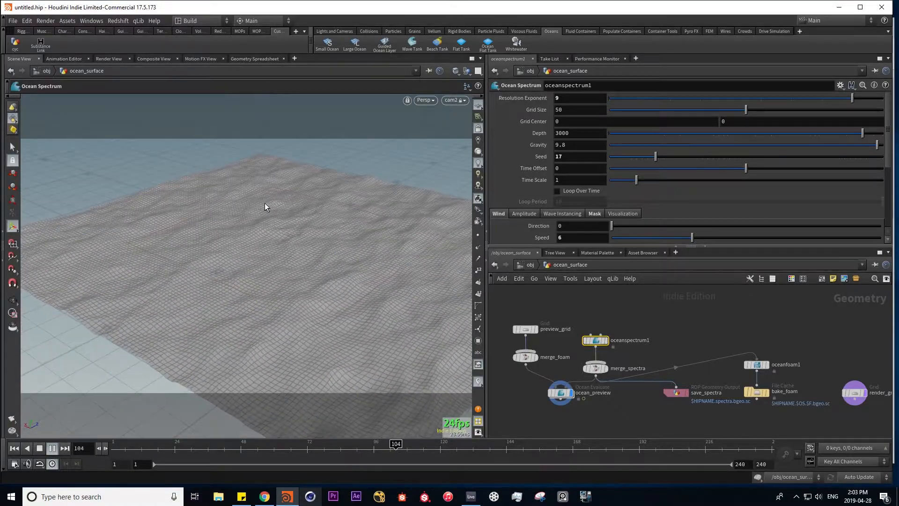
- Examine the ocean_preview evaluate node, then return to object level at frame 1 to view the ocean
{"action": "middle_click_drag", "start_coordinate": [625, 420], "coordinate": [594, 411]}
{"action": "left_click", "coordinate": [541, 389]}
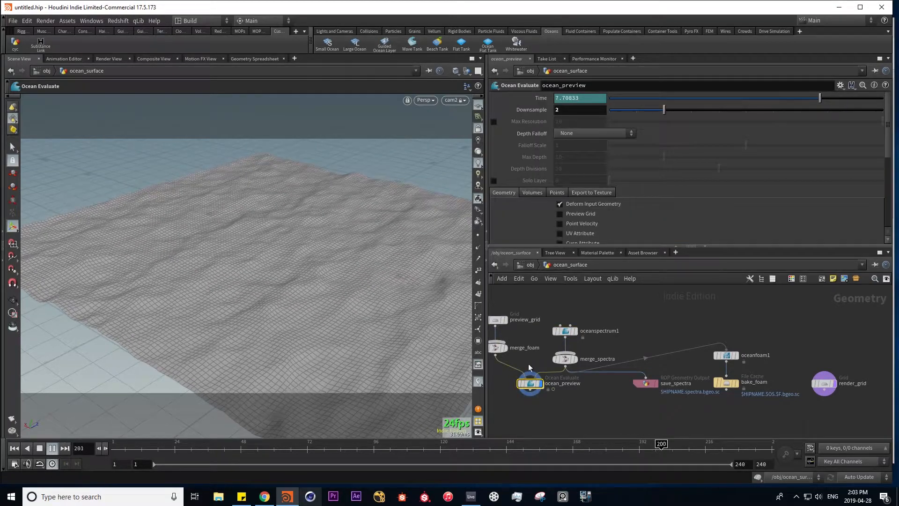
{"action": "middle_click_drag", "start_coordinate": [549, 408], "coordinate": [561, 395]}
{"action": "left_click_drag", "start_coordinate": [293, 328], "coordinate": [331, 311], "text": "alt"}
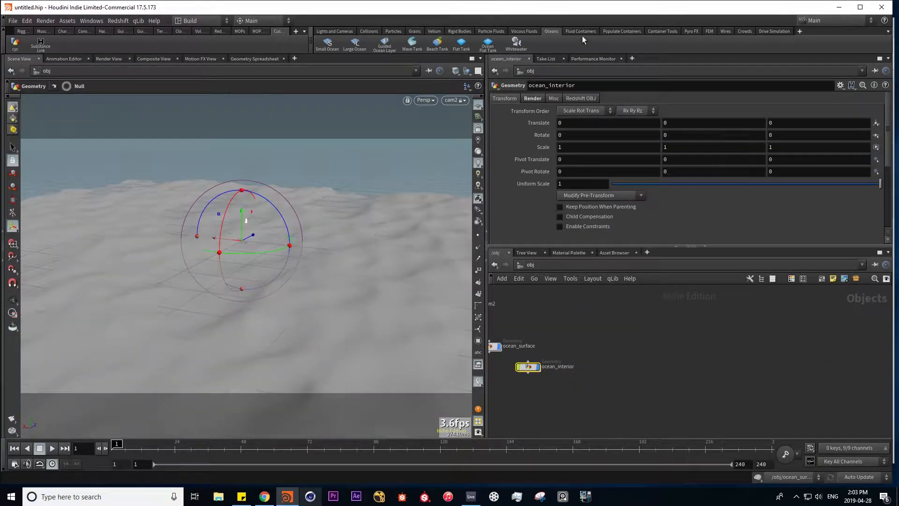
- Delete the ocean_surface and ocean_interior nodes, keeping the two cameras and the switcher
{"action": "left_click", "coordinate": [581, 31]}
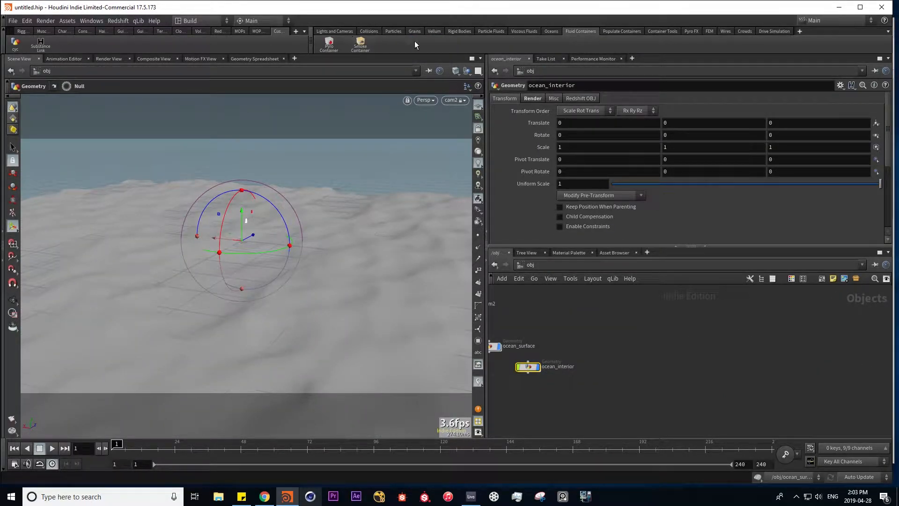
{"action": "left_click", "coordinate": [625, 32]}
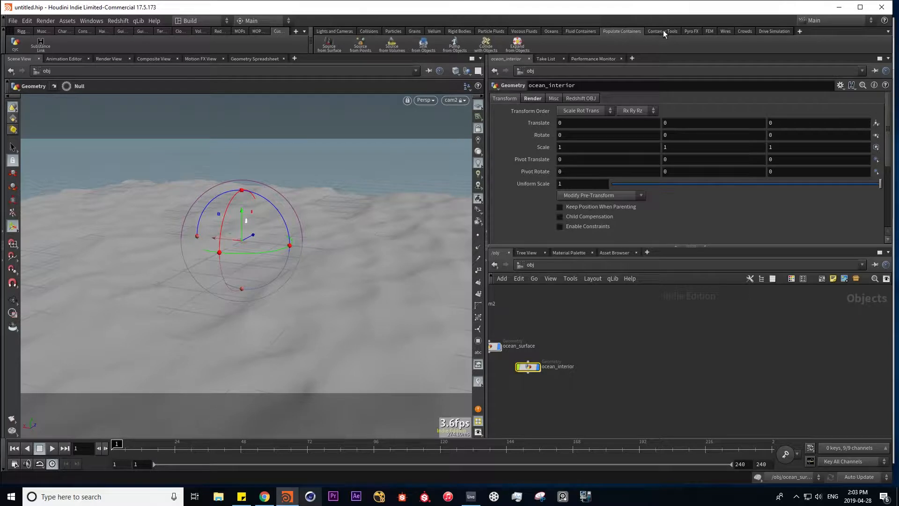
{"action": "left_click", "coordinate": [662, 31]}
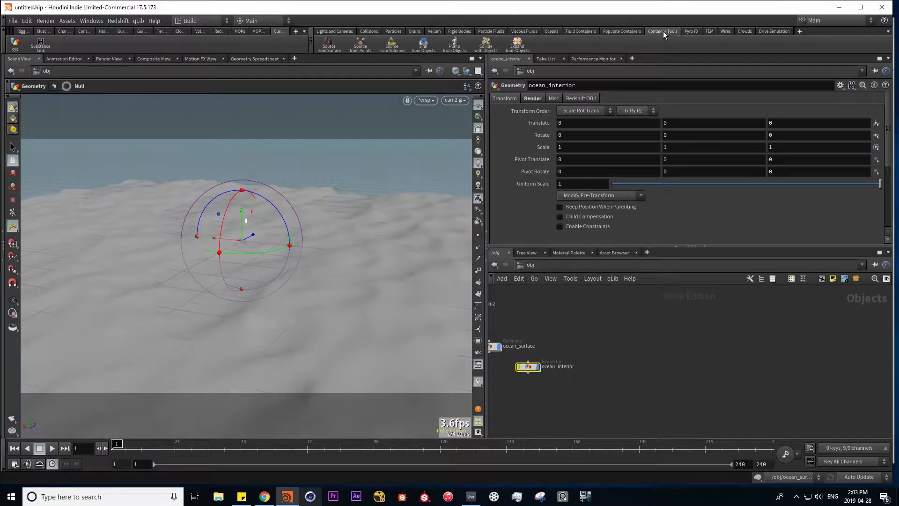
{"action": "left_click", "coordinate": [693, 32]}
{"action": "middle_click_drag", "start_coordinate": [631, 342], "coordinate": [730, 362]}
{"action": "left_click_drag", "start_coordinate": [566, 403], "coordinate": [648, 357]}
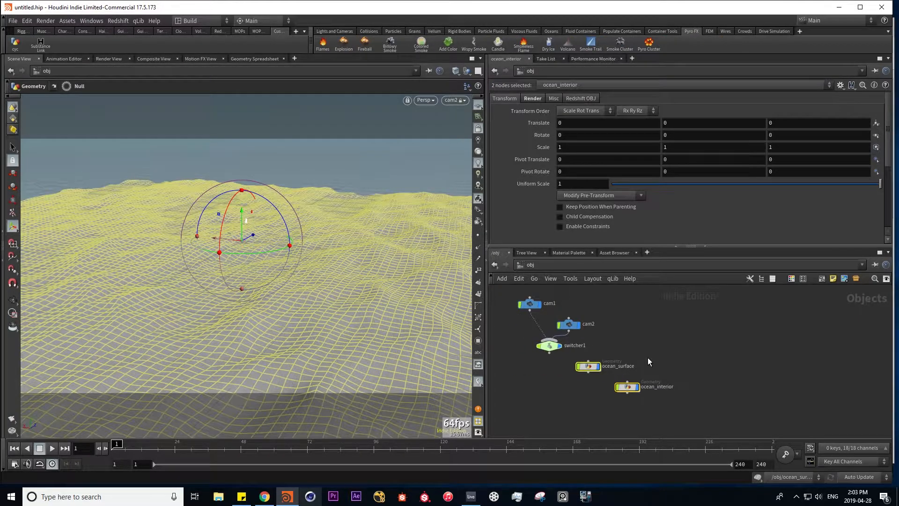
{"action": "key", "text": "Delete"}
- Add a Rubber Toy test geometry at object level and frame it in the viewport
{"action": "middle_click_drag", "start_coordinate": [626, 326], "coordinate": [621, 361]}
{"action": "key", "text": "Tab"}
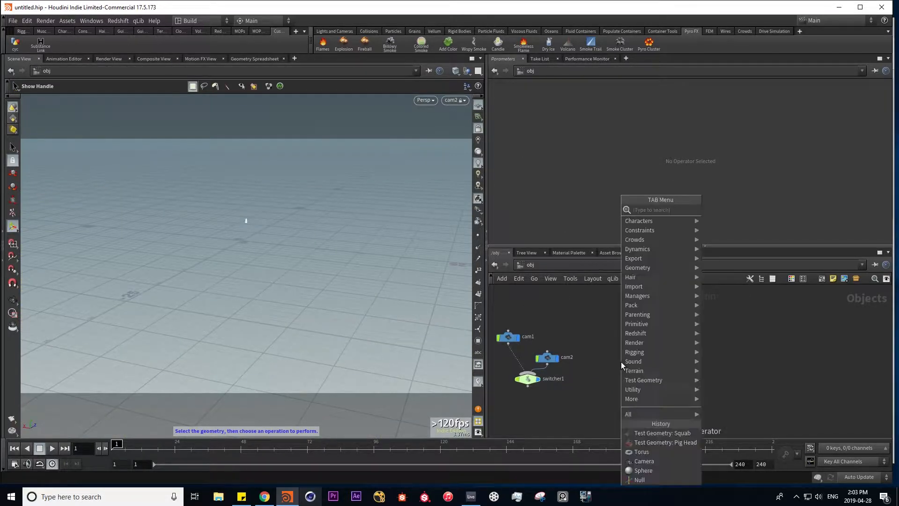
{"action": "left_click", "coordinate": [740, 209]}
{"action": "key", "text": "space+g"}
{"action": "left_click_drag", "start_coordinate": [328, 292], "coordinate": [253, 309], "text": "alt"}
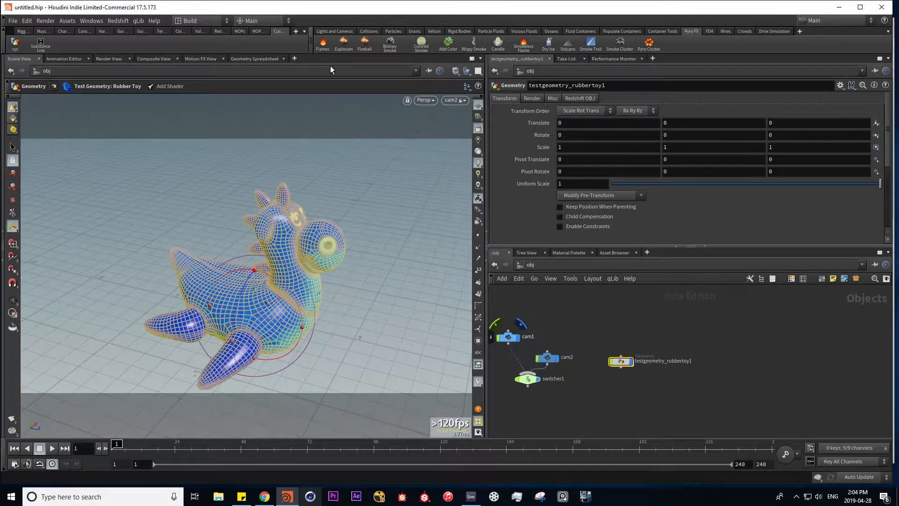
- Generate smoke from the rubber toy with the Billowy Smoke tool, play the simulation and return to frame 1
{"action": "left_click", "coordinate": [390, 44]}
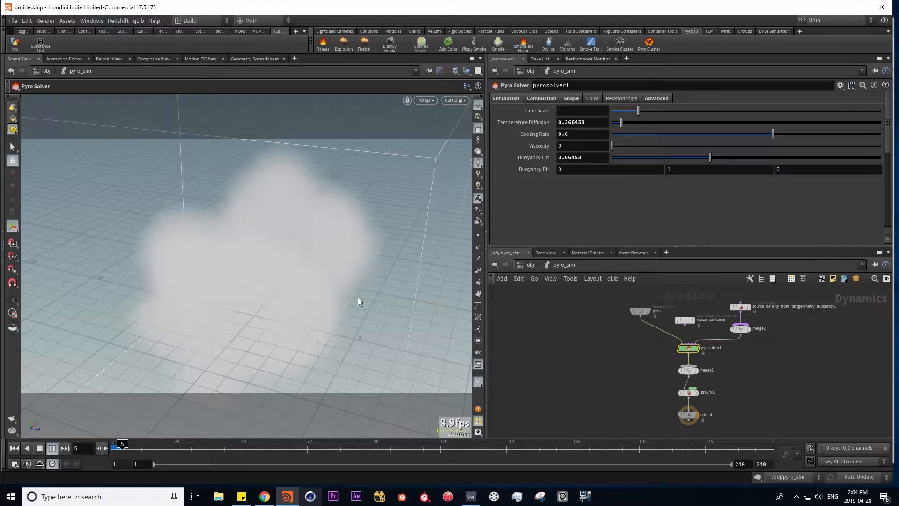
{"action": "right_click_drag", "start_coordinate": [285, 266], "coordinate": [169, 264], "text": "alt"}
{"action": "left_click_drag", "start_coordinate": [366, 264], "coordinate": [281, 248]}
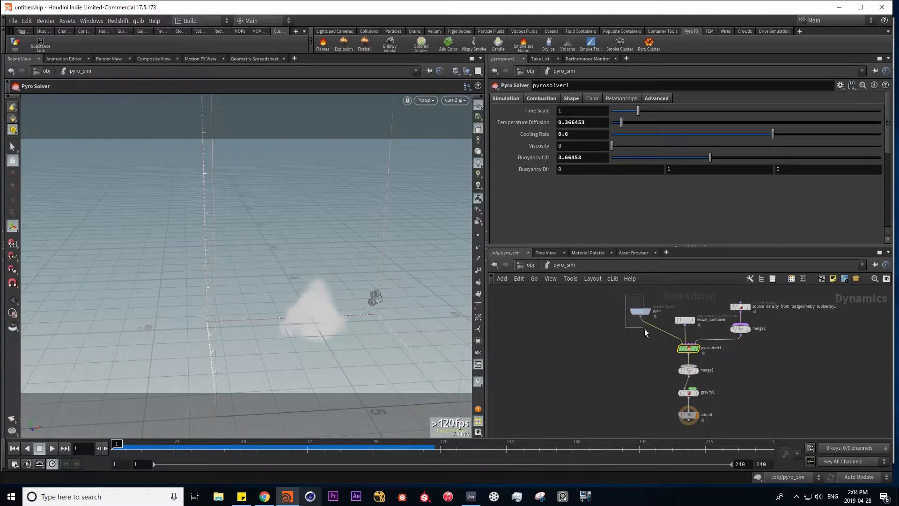
- Set the pyro smoke object's Division Method to Max Axis with 100 Uniform Divisions, play the simulation and return to frame 1
{"action": "left_click", "coordinate": [641, 311]}
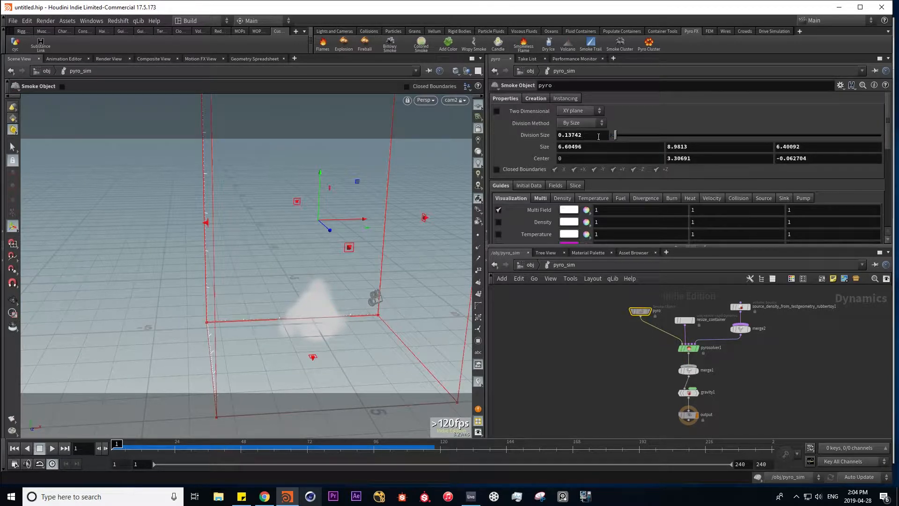
{"action": "left_click", "coordinate": [601, 123]}
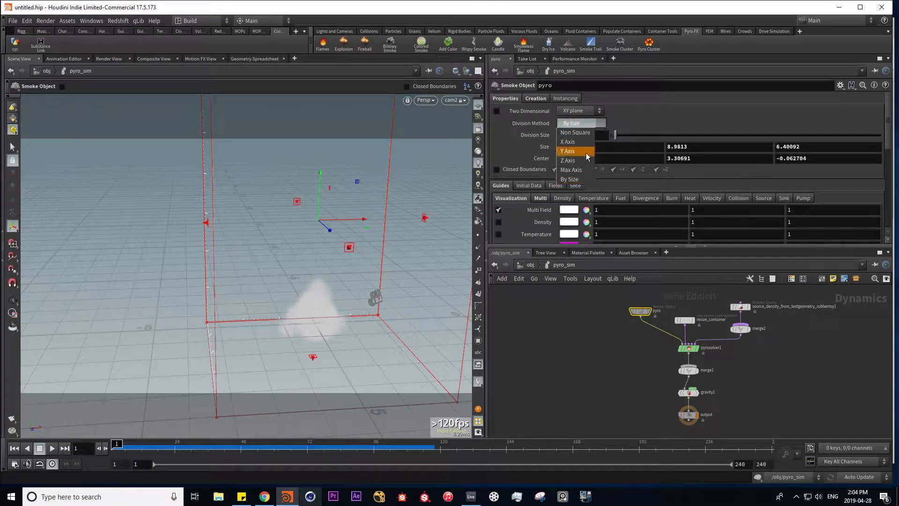
{"action": "left_click", "coordinate": [583, 171]}
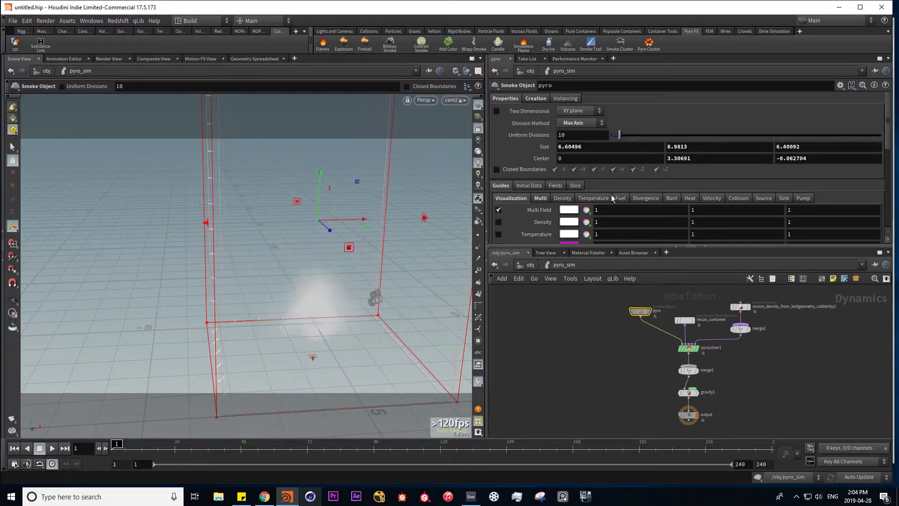
{"action": "double_click", "coordinate": [578, 135]}
{"action": "key", "text": "Return"}
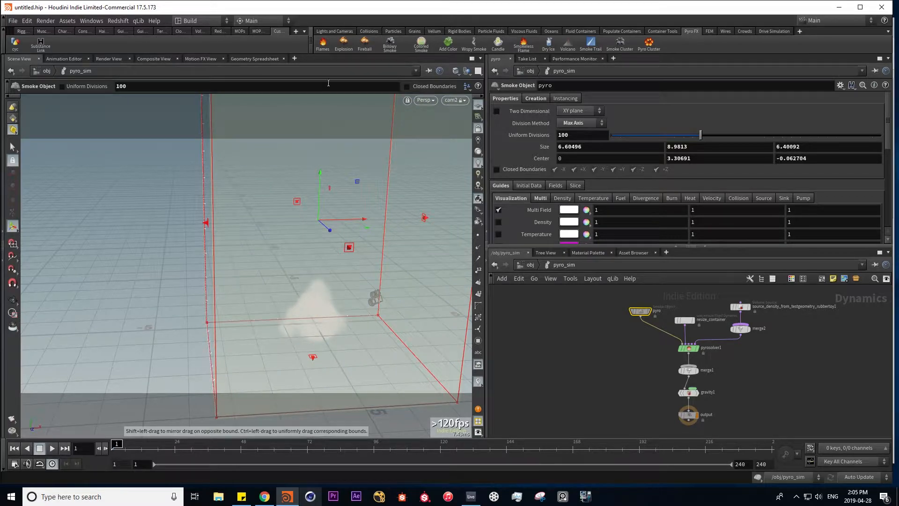
{"action": "left_click_drag", "start_coordinate": [282, 252], "coordinate": [331, 257], "text": "alt"}
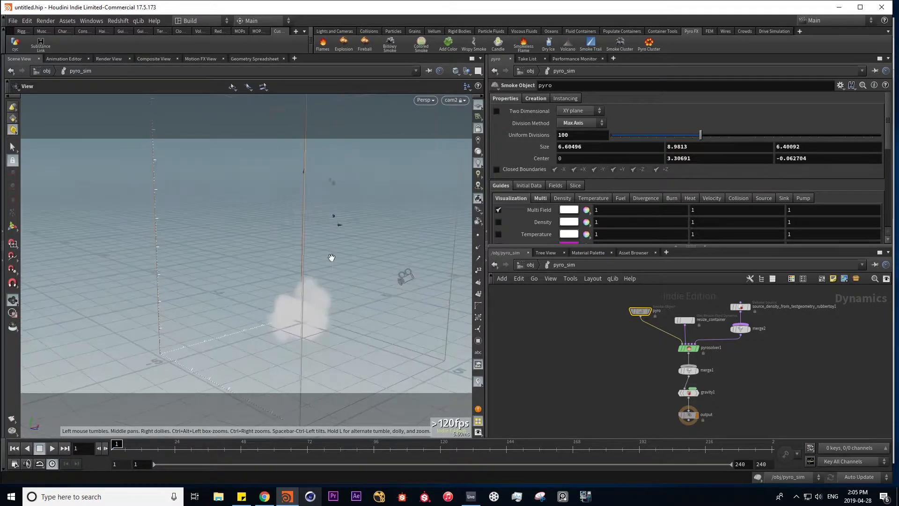
{"action": "left_click", "coordinate": [51, 449]}
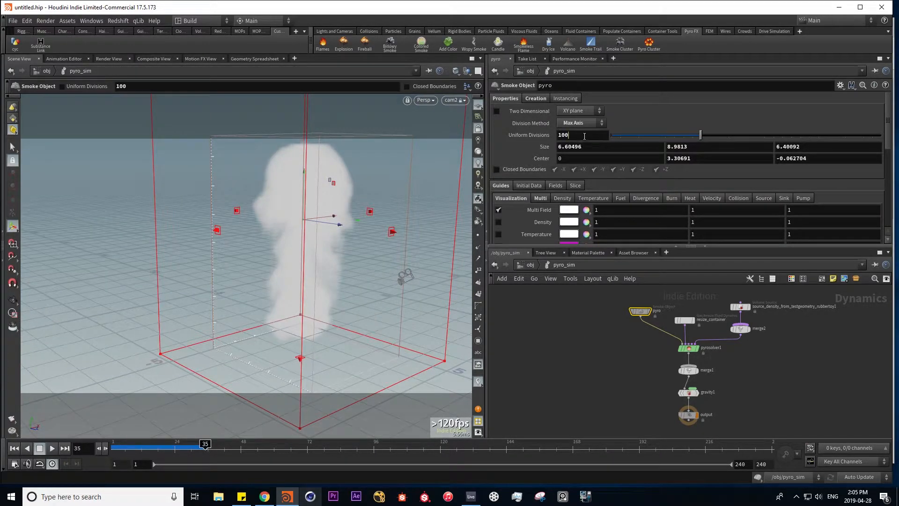
{"action": "key", "text": "ctrl+Up"}
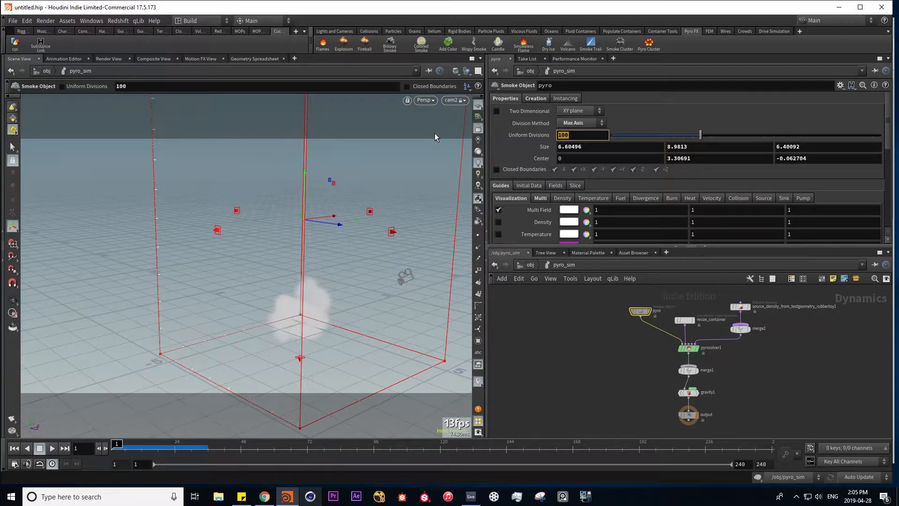
- Set the pyro object's Uniform Divisions to 300 and play the smoke simulation
{"action": "type", "text": "300"}
{"action": "key", "text": "Return"}
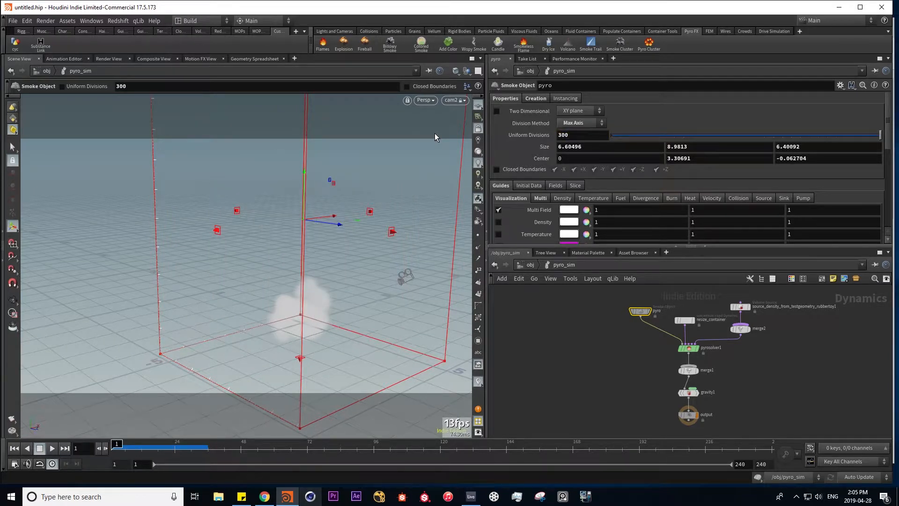
{"action": "key", "text": "Up"}
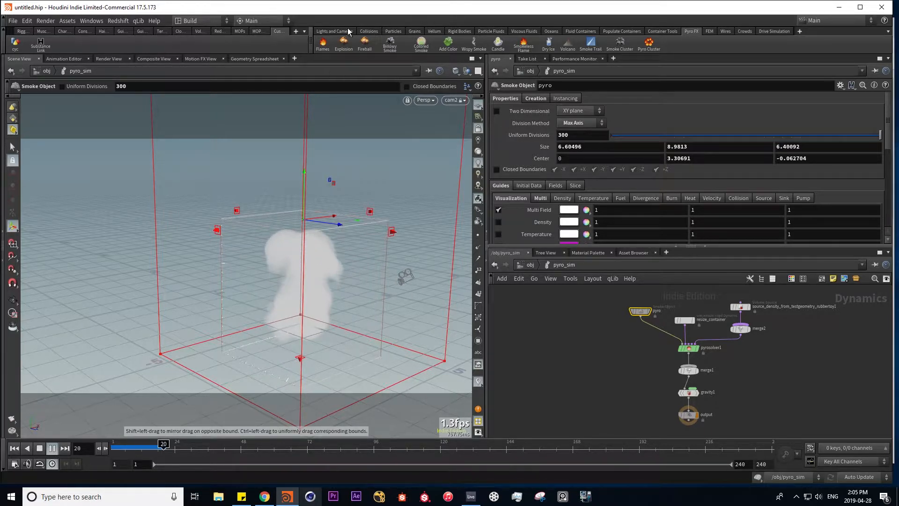
- Add an area light from the current view to light the smoke, and inspect the shading from several angles
{"action": "left_click", "coordinate": [334, 33]}
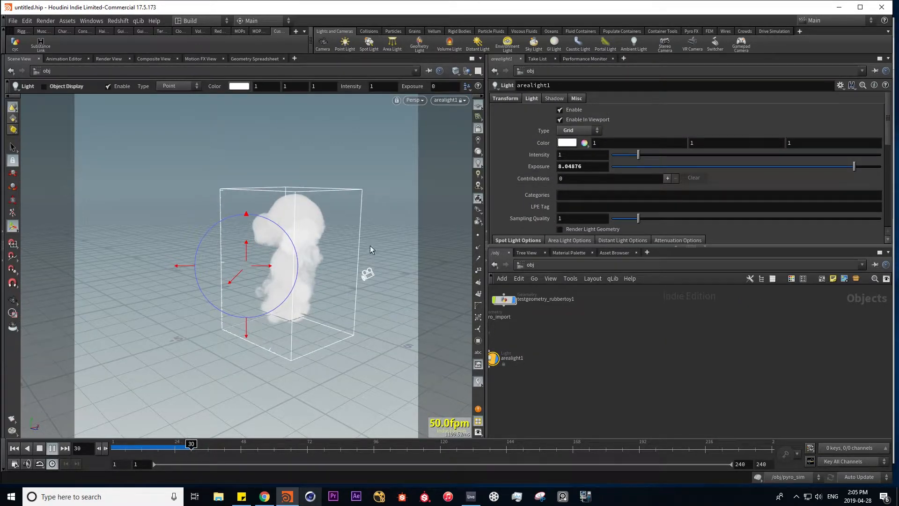
{"action": "key", "text": "Escape"}
{"action": "left_click_drag", "start_coordinate": [291, 272], "coordinate": [250, 279]}
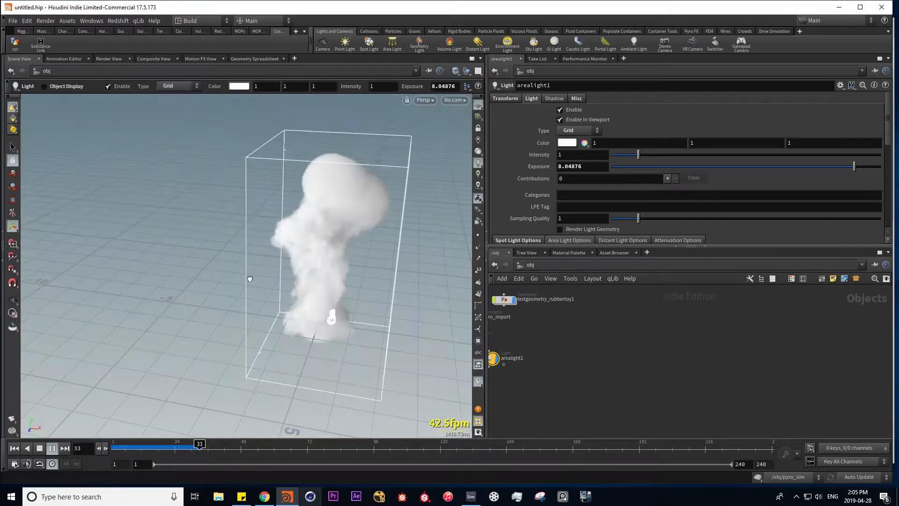
{"action": "key", "text": "Escape"}
{"action": "left_click_drag", "start_coordinate": [333, 265], "coordinate": [360, 280]}
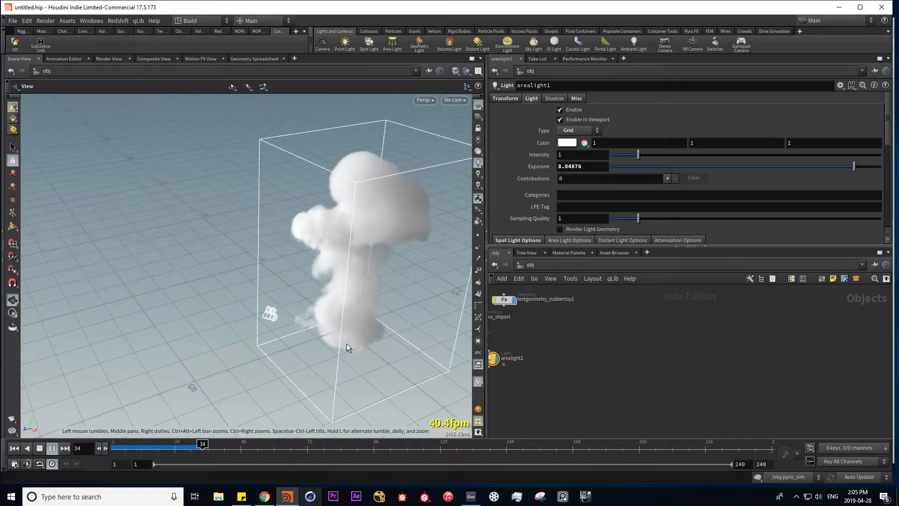
{"action": "key", "text": "Return"}
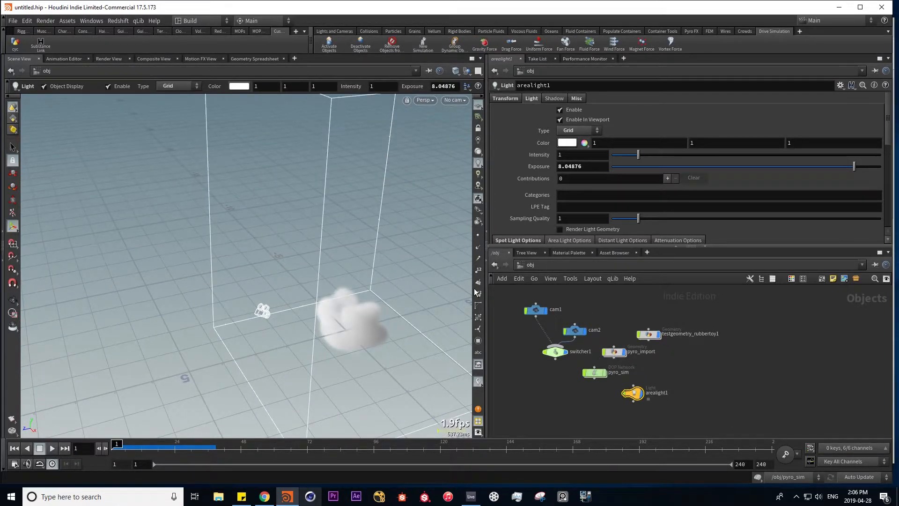
- Delete the rubber toy, pyro_import, pyro_sim and area light nodes, keeping the two cameras and the switcher
{"action": "left_click_drag", "start_coordinate": [625, 423], "coordinate": [727, 301]}
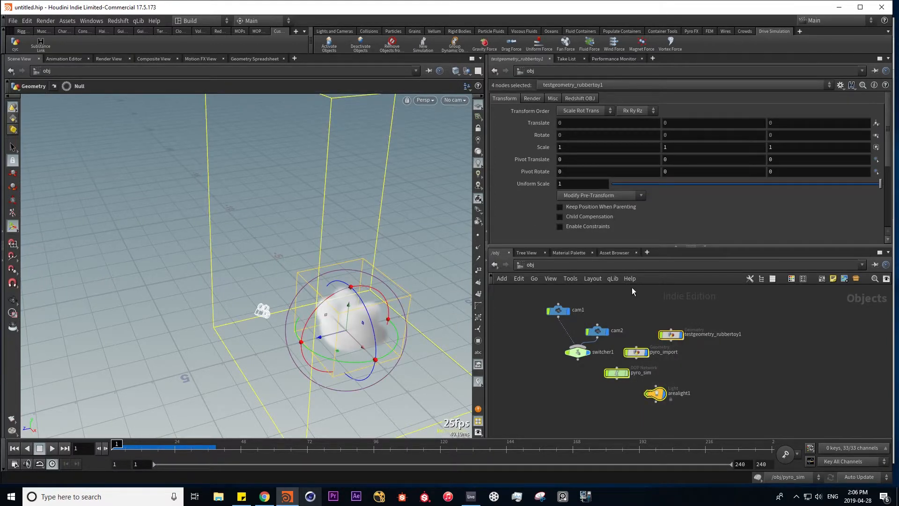
{"action": "key", "text": "Delete"}
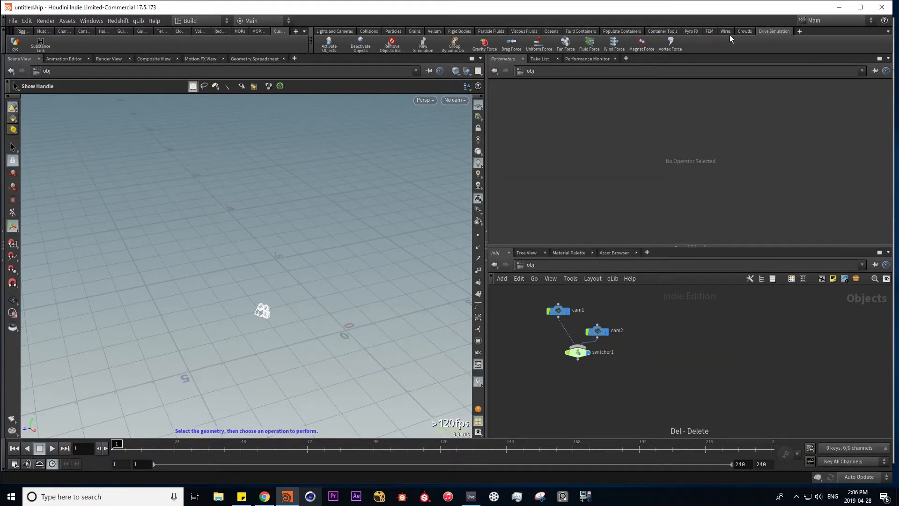
- Create the Ragdoll Run Example crowd, play its simulation and view the agents from afar and close up
{"action": "left_click", "coordinate": [744, 32]}
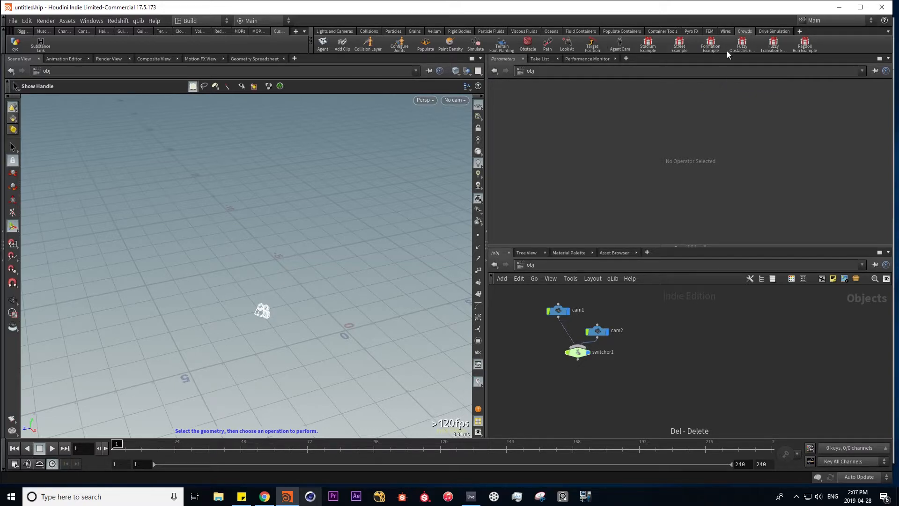
{"action": "left_click", "coordinate": [805, 44]}
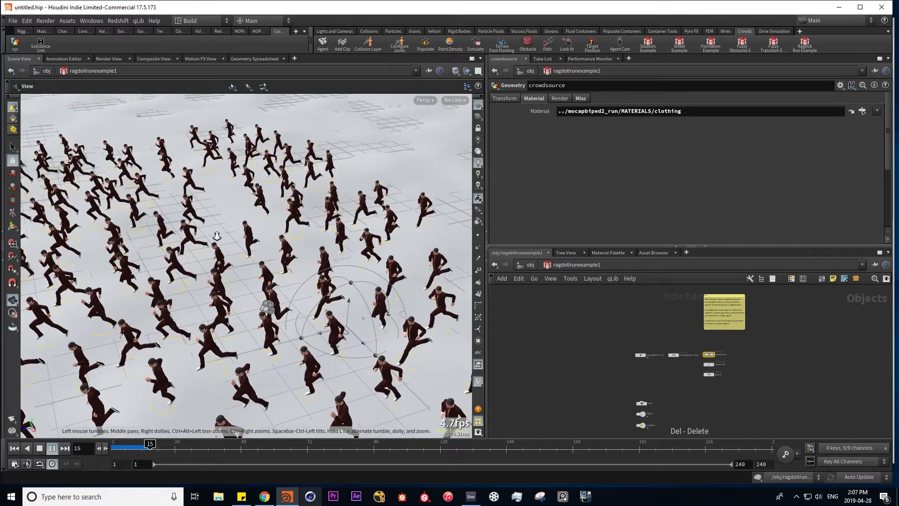
{"action": "right_click_drag", "start_coordinate": [217, 237], "coordinate": [123, 263], "text": "alt"}
{"action": "middle_click_drag", "start_coordinate": [124, 264], "coordinate": [261, 263]}
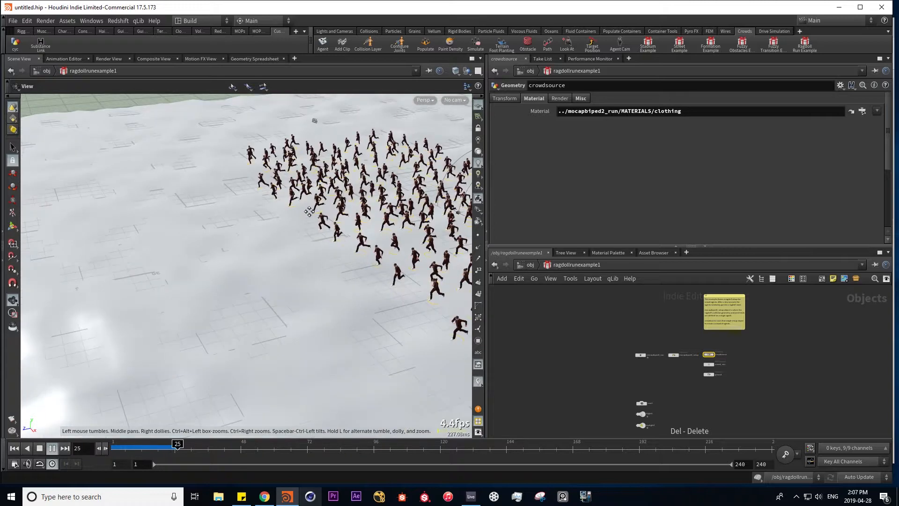
{"action": "right_click_drag", "start_coordinate": [261, 263], "coordinate": [189, 273]}
{"action": "left_click_drag", "start_coordinate": [189, 273], "coordinate": [313, 272]}
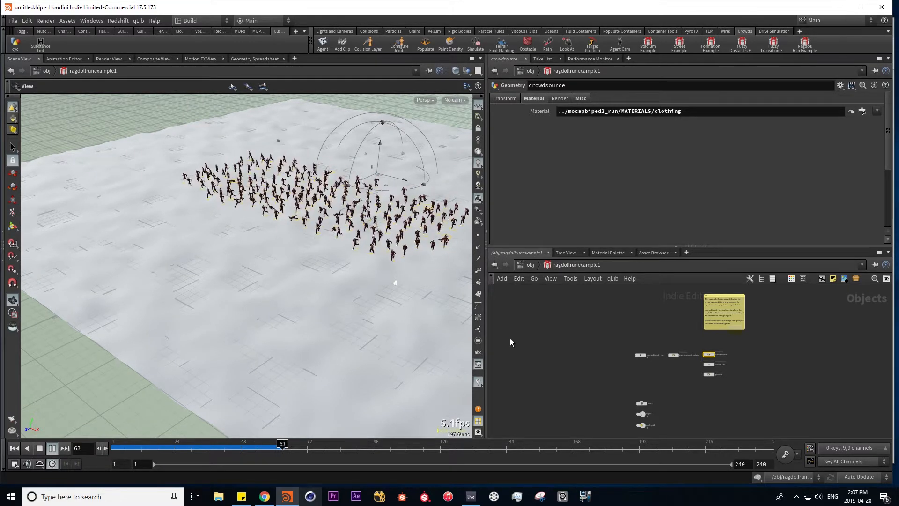
{"action": "scroll", "coordinate": [323, 277], "scroll_direction": "up", "scroll_amount": 5}
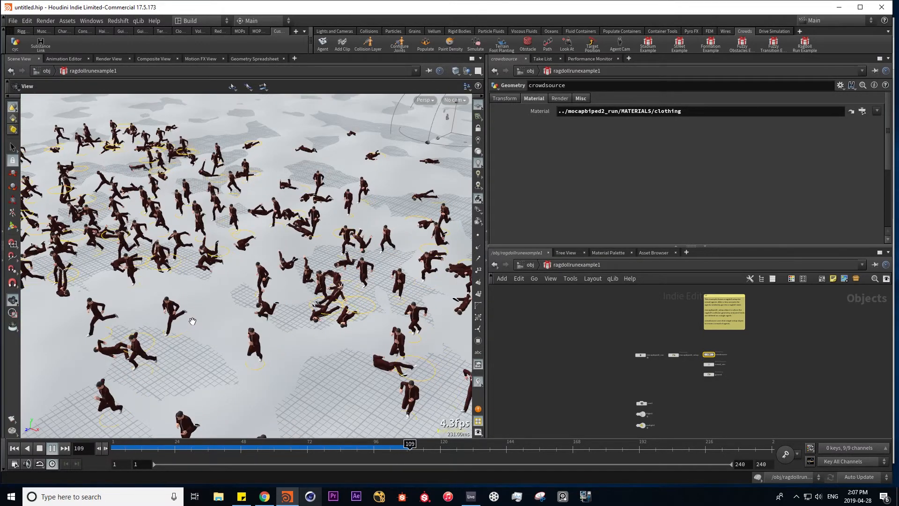